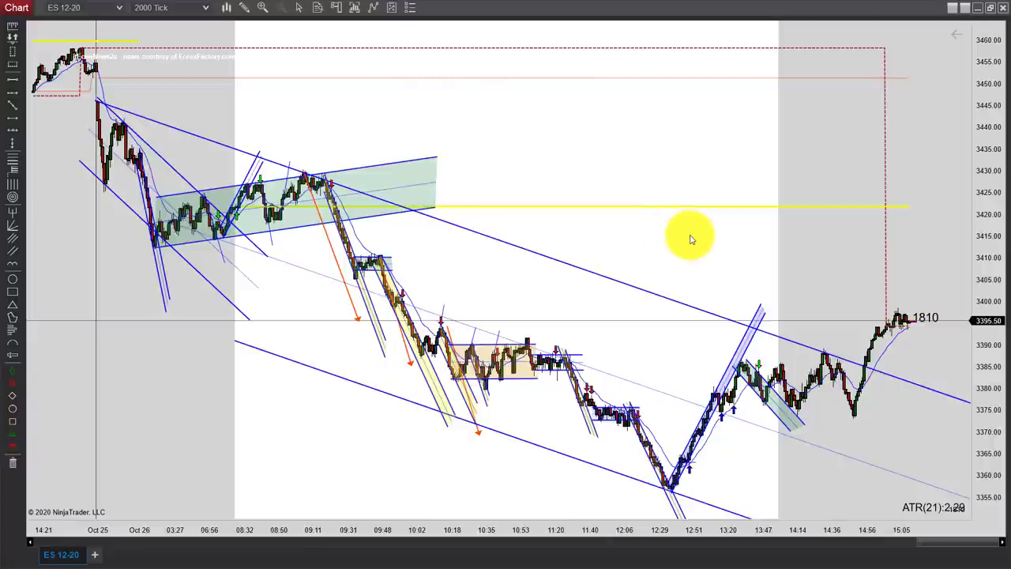
Examine the Oct 26 session on the ES 12-20 chart, from the Oct 25 open down to the first projected-move arrow
left_click_drag(695, 236, 781, 235)
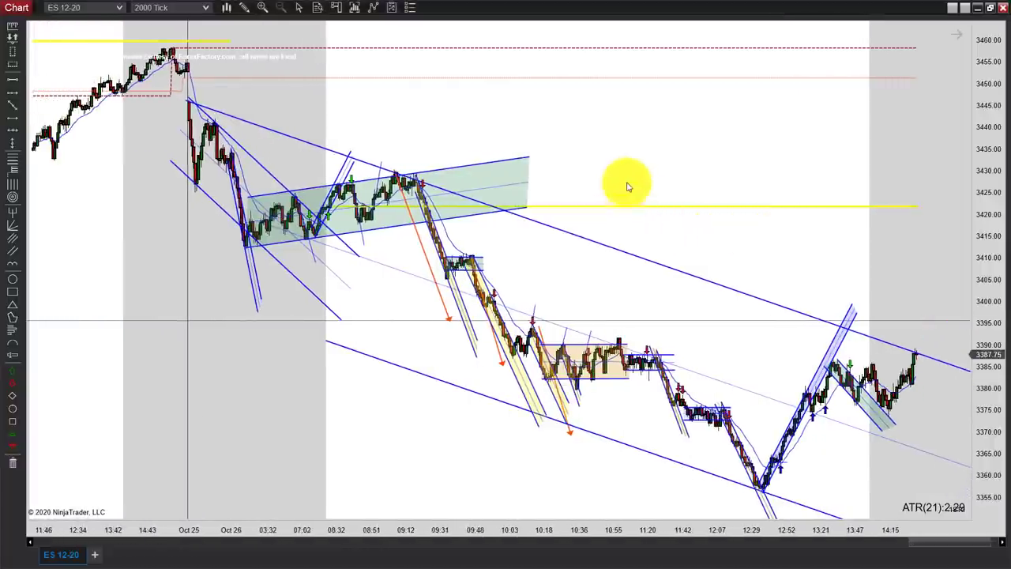
left_click_drag(636, 169, 689, 171)
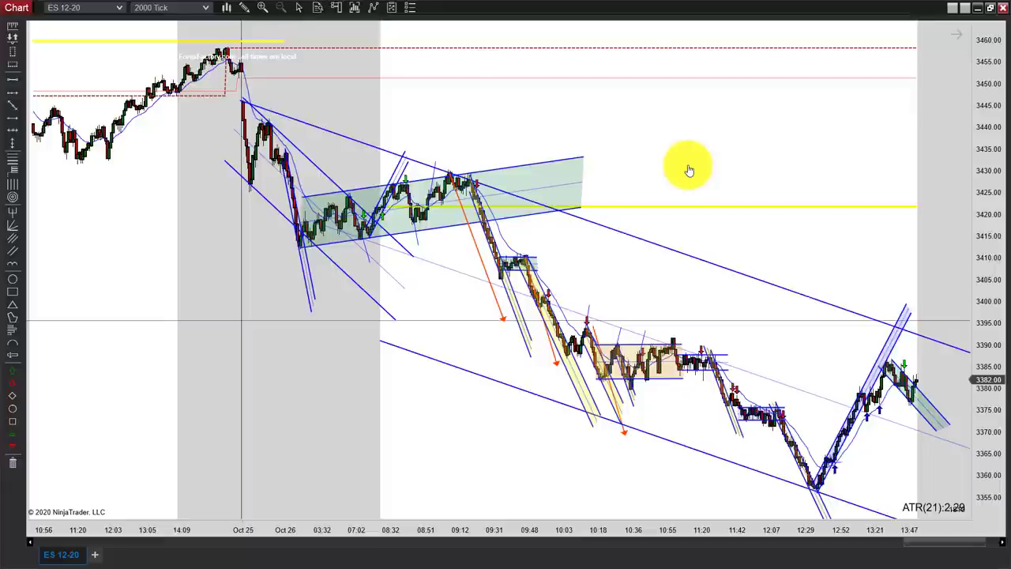
left_click_drag(767, 162, 612, 175)
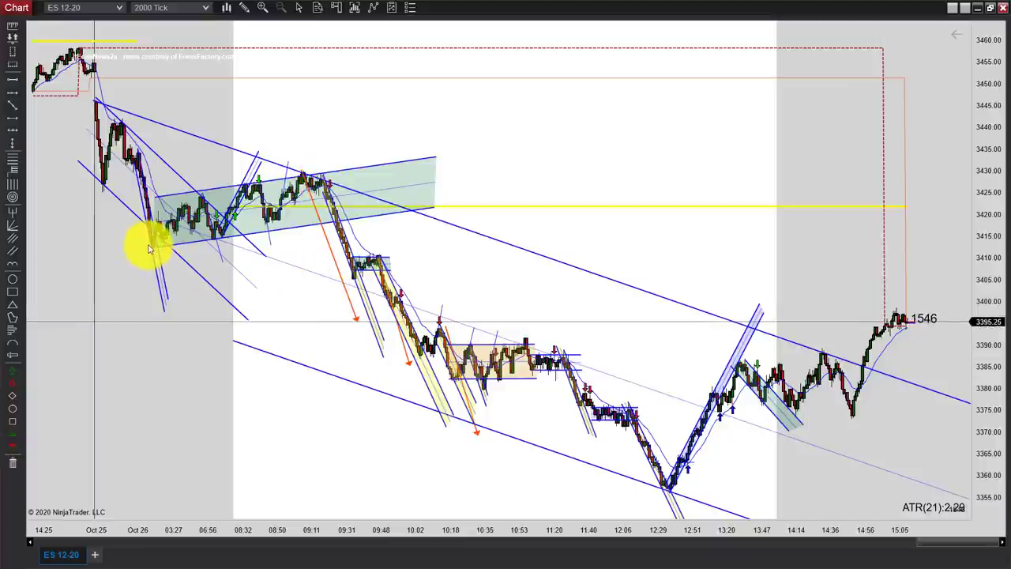
left_click(357, 317)
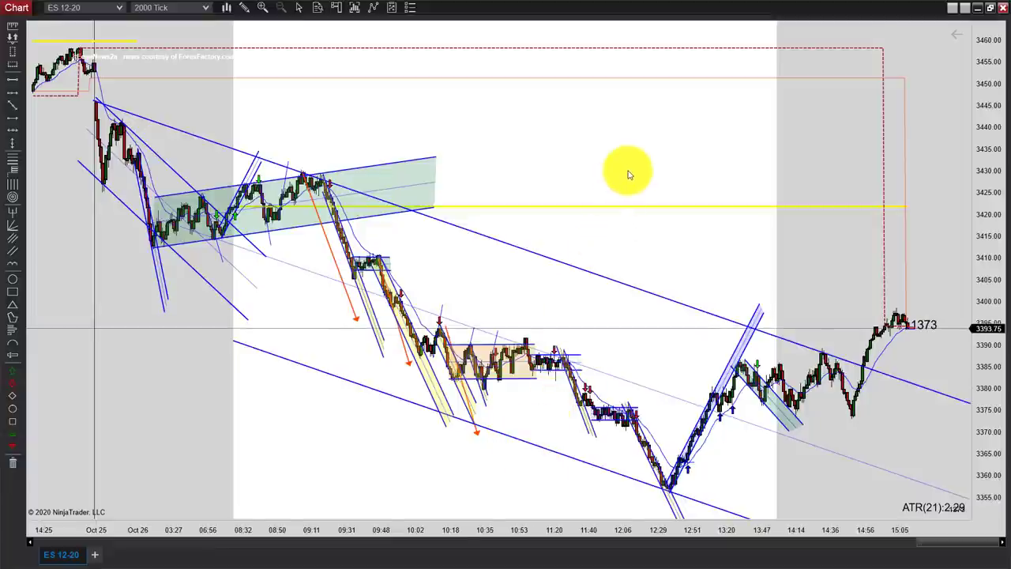
Realign the upper edge of the small consolidation channel between about 09:31 and 09:48 to about 3410
left_click(387, 259)
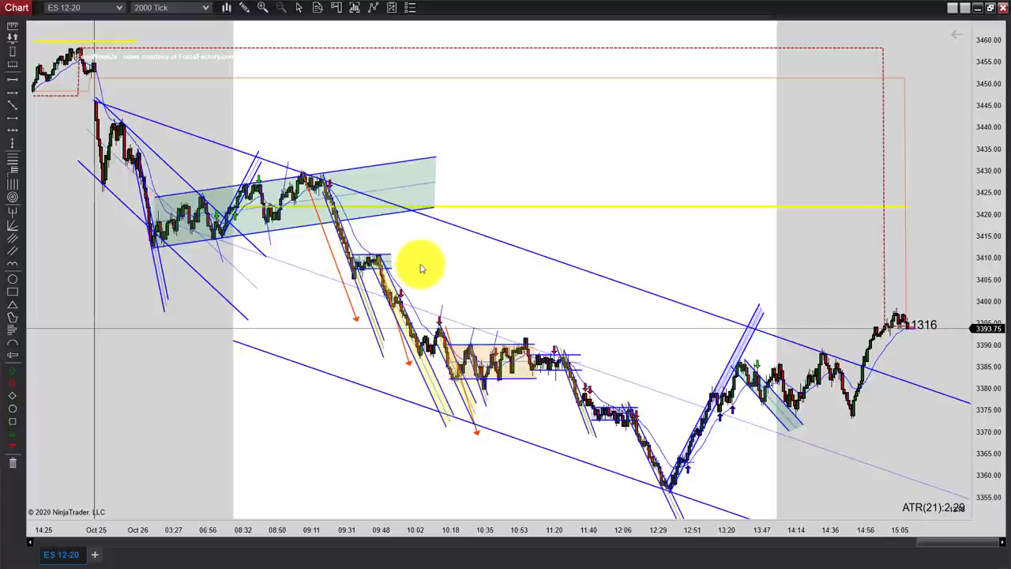
left_click_drag(623, 138, 696, 142)
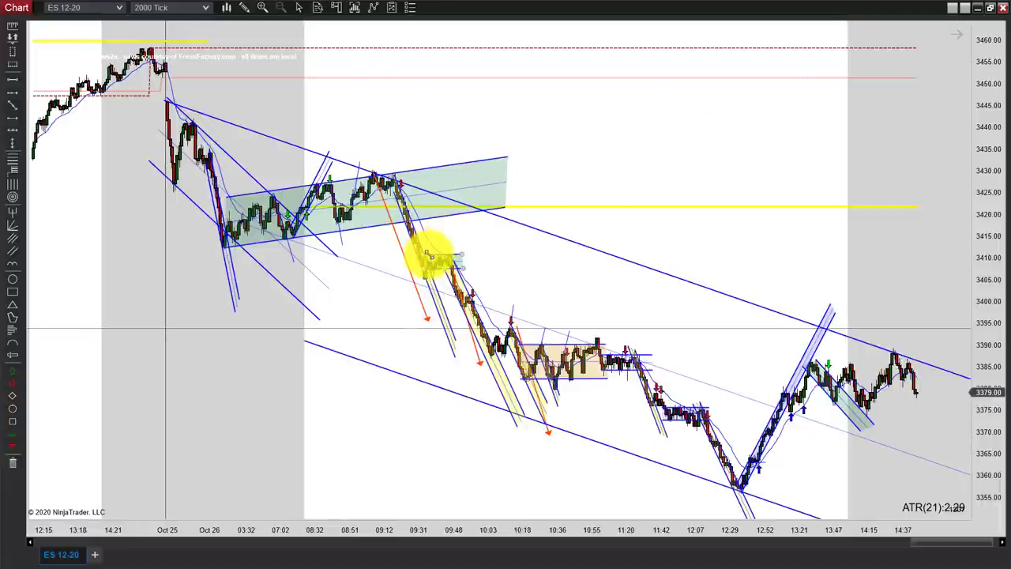
left_click(424, 259)
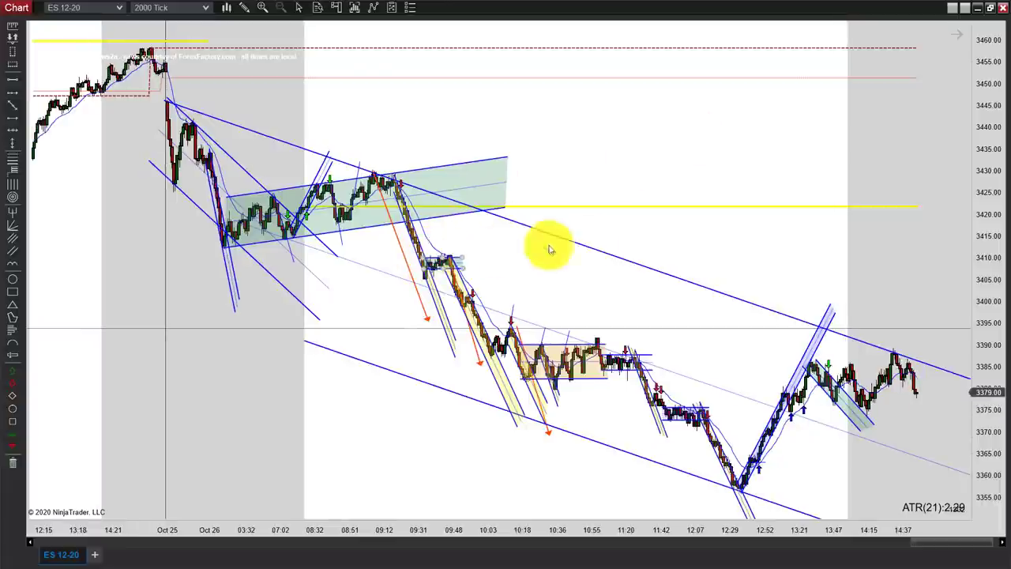
Examine the Oct 26 overnight sell-off and the rising channel that follows it, up to the breakdown around 09:27
scroll(751, 219, "down", 5)
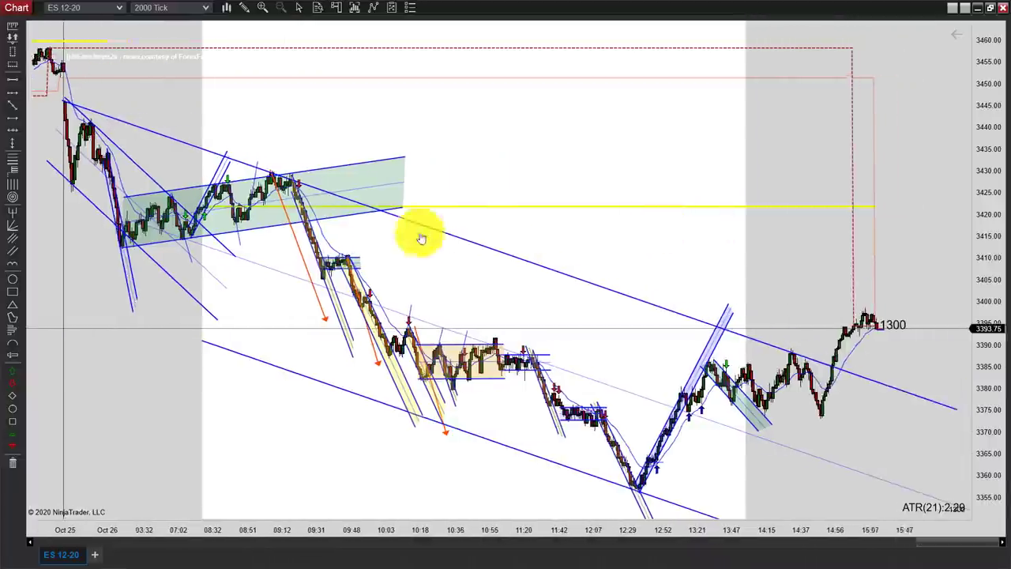
scroll(707, 190, "up", 3)
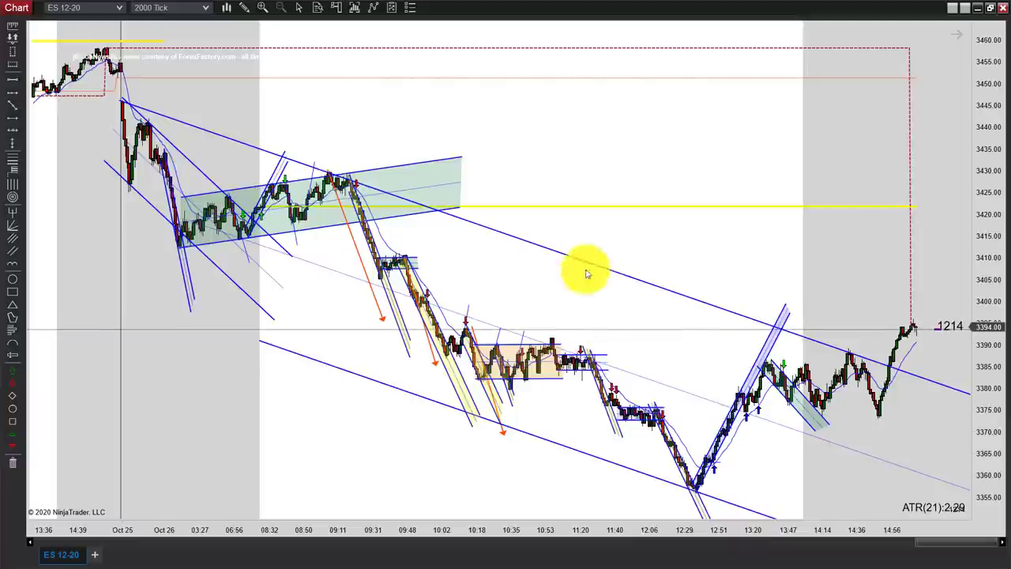
scroll(655, 141, "up", 3)
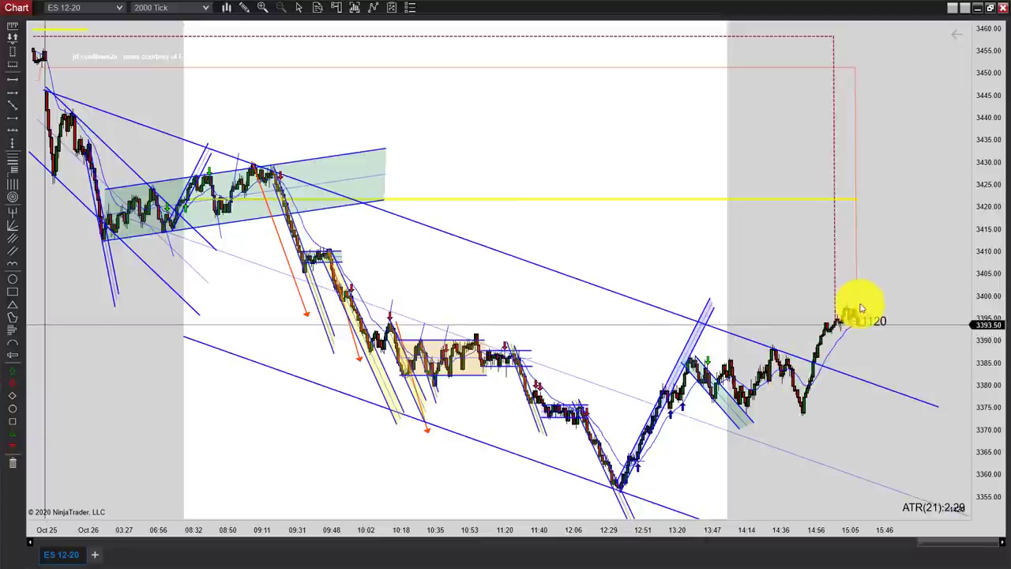
left_click_drag(668, 228, 853, 228)
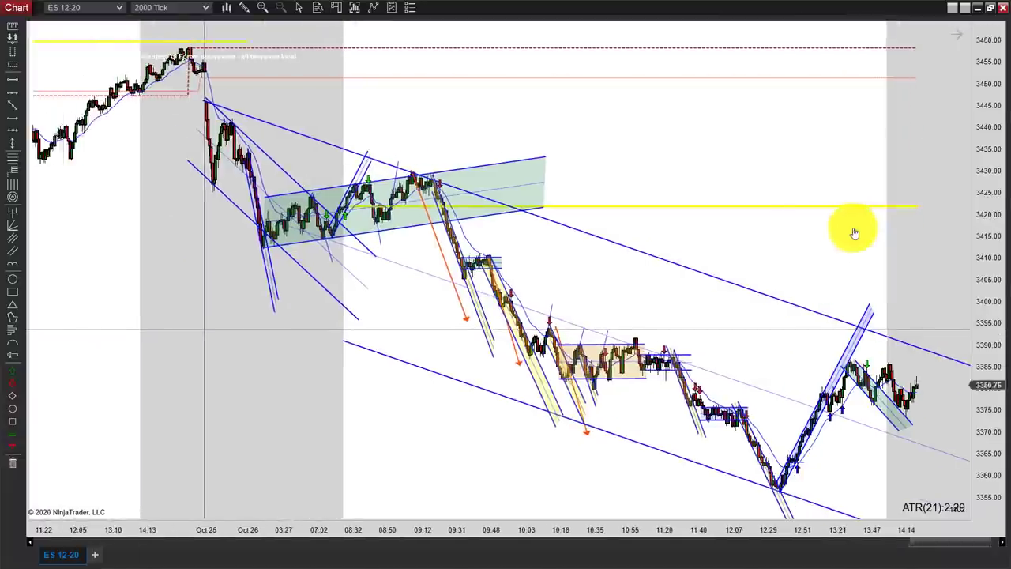
scroll(853, 232, "down", 3)
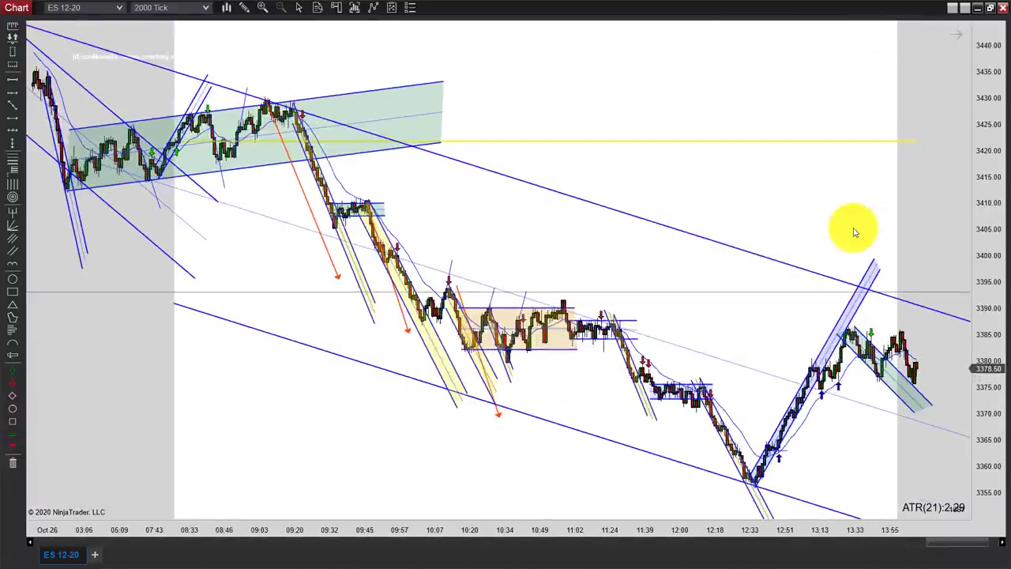
left_click_drag(713, 188, 892, 186)
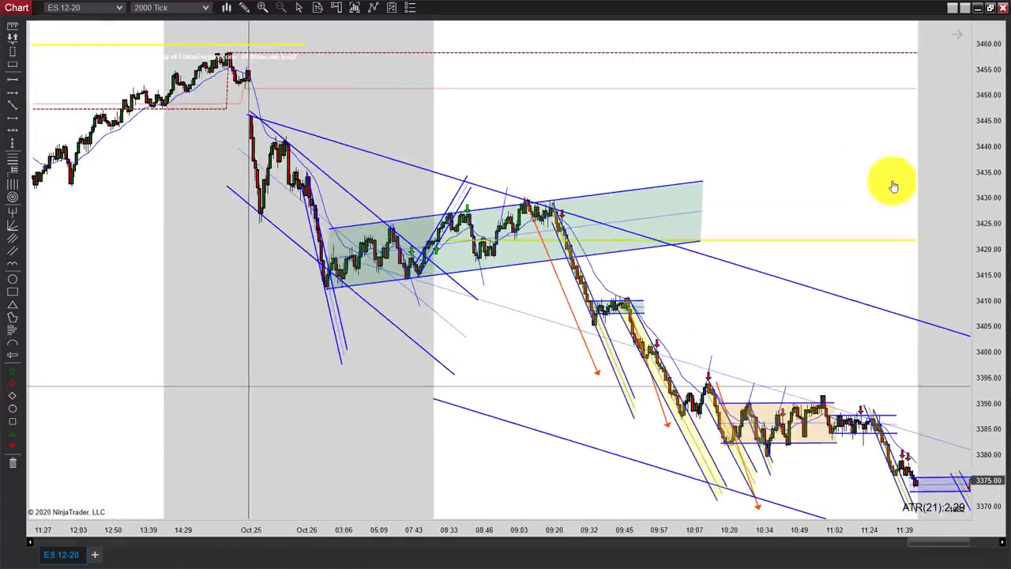
scroll(894, 185, "down", 3)
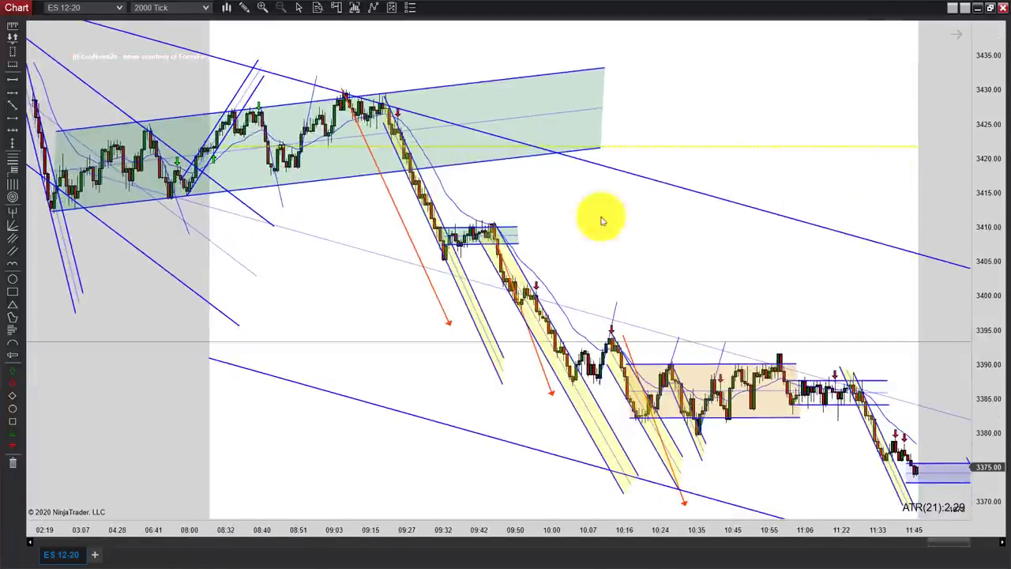
left_click_drag(181, 474, 551, 470)
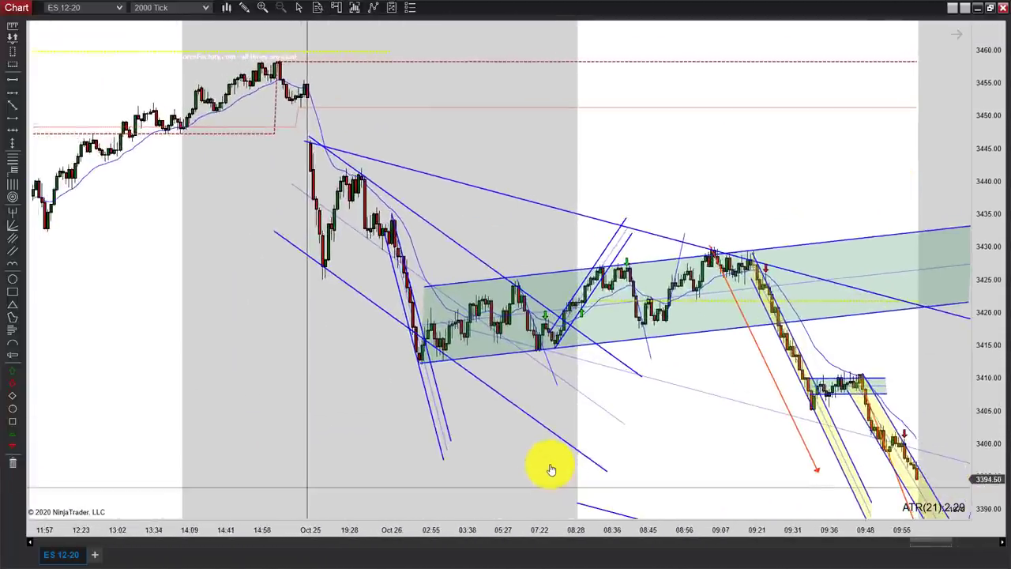
scroll(549, 468, "up", 5)
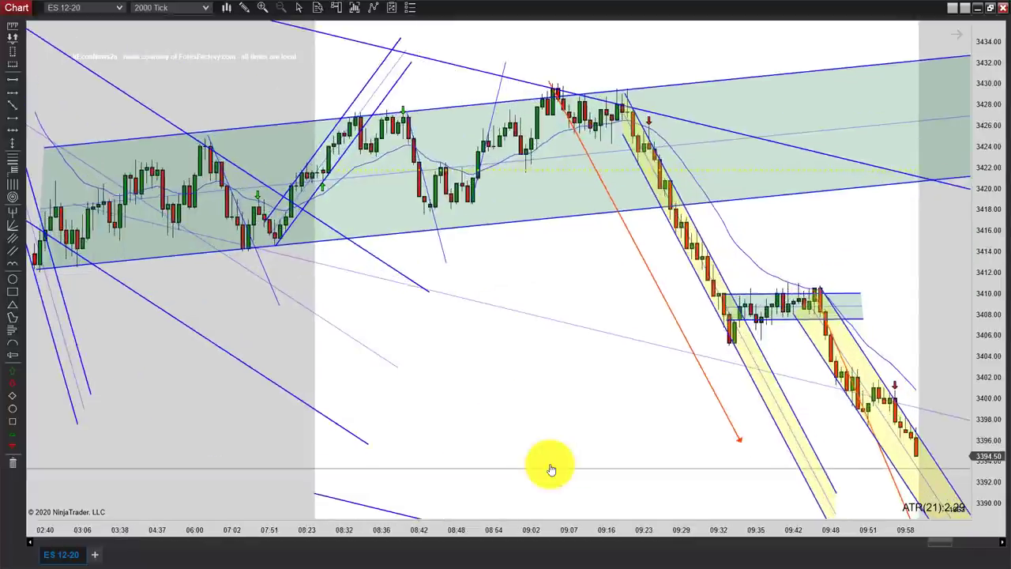
left_click_drag(190, 427, 395, 458)
left_click_drag(411, 135, 466, 150)
scroll(464, 150, "down", 3)
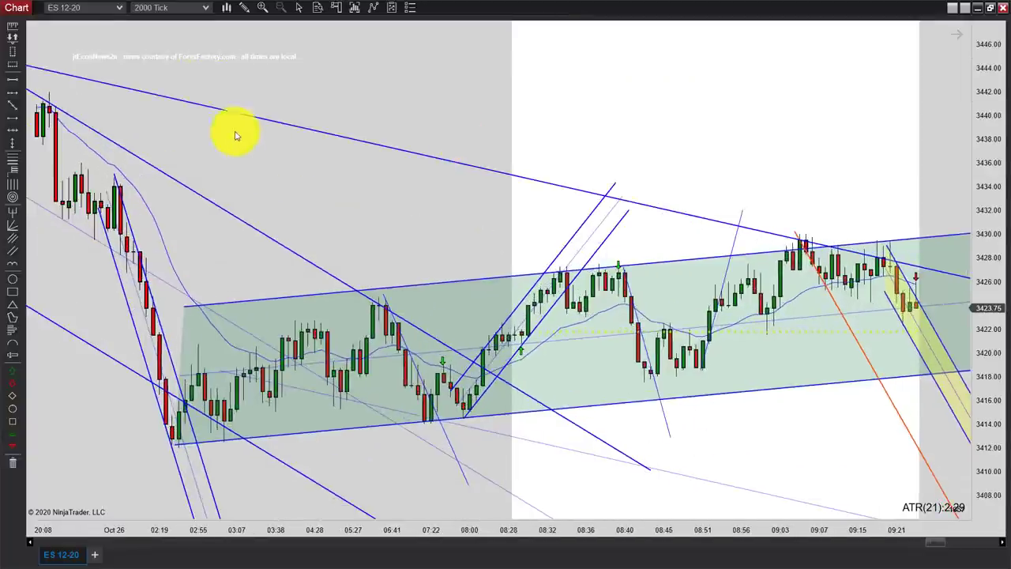
scroll(250, 105, "up", 3)
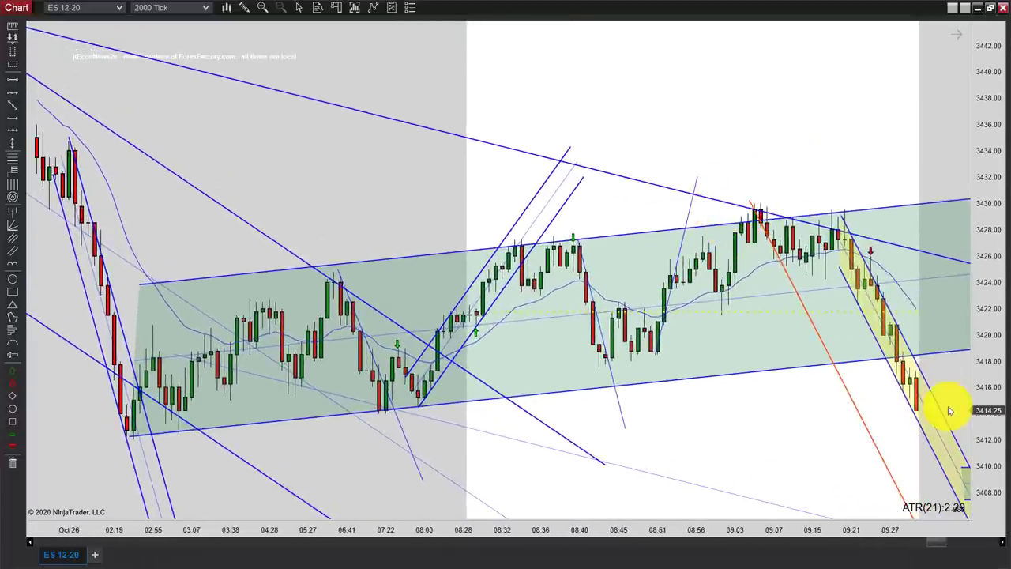
scroll(641, 112, "up", 5)
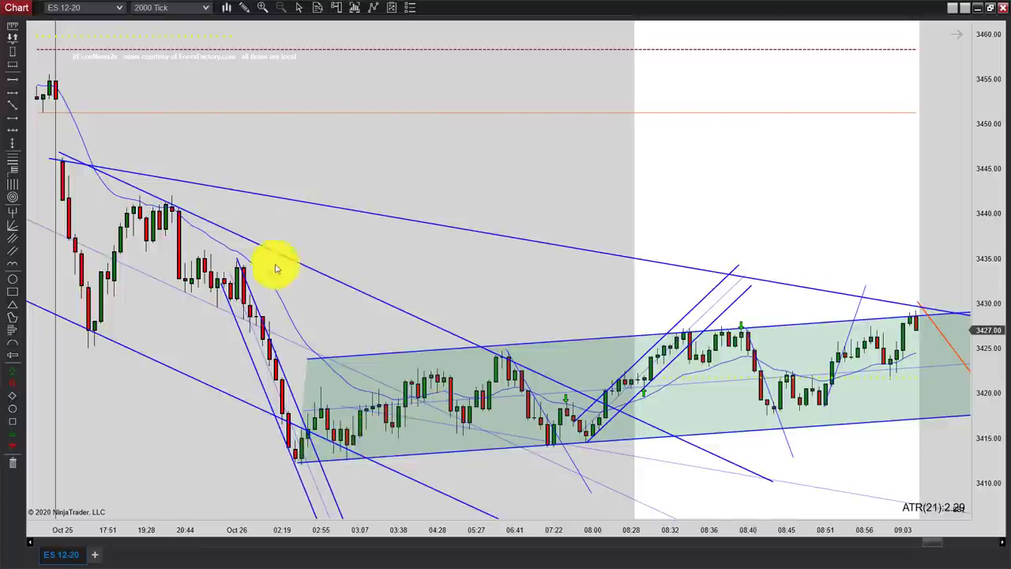
Try a steeper rising trend channel from the overnight low near 3412 up to about 3423, and delete it
left_click(17, 253)
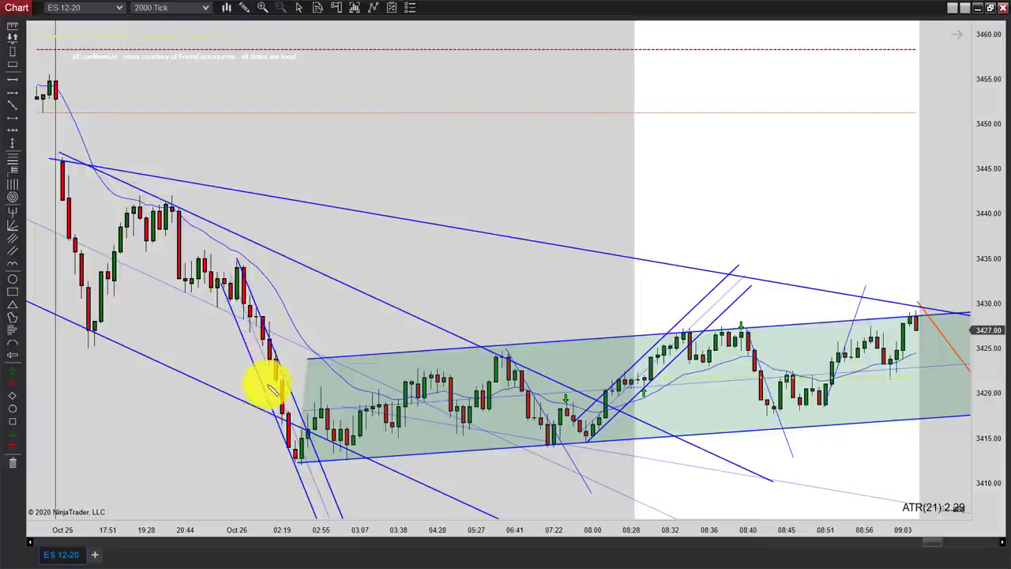
left_click(301, 463)
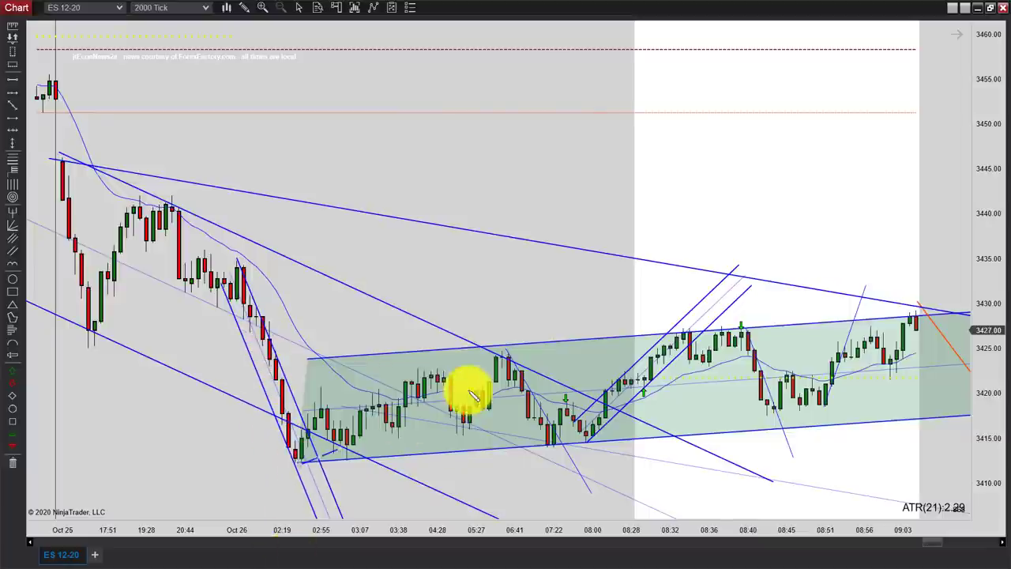
left_click(565, 363)
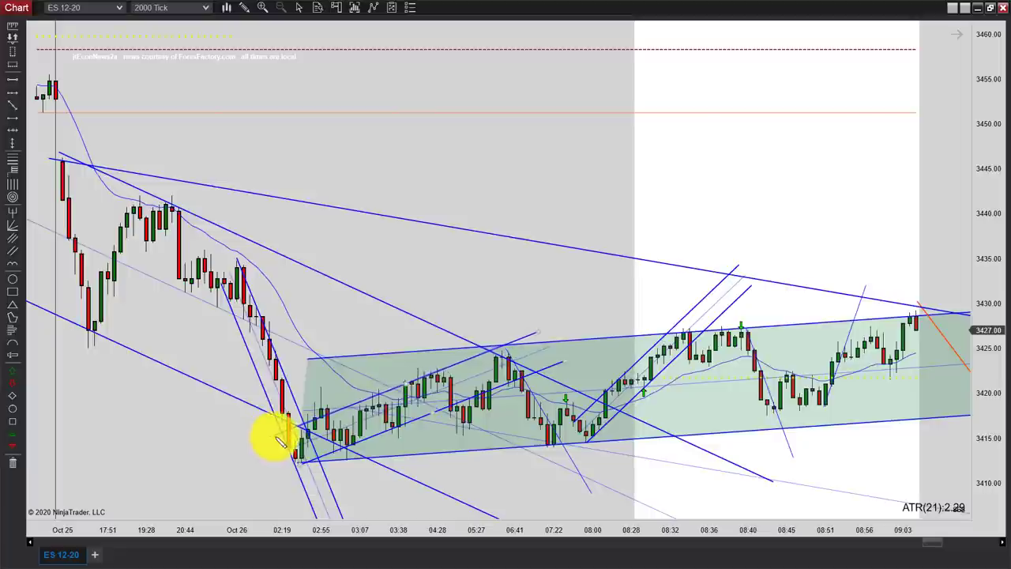
left_click(280, 437)
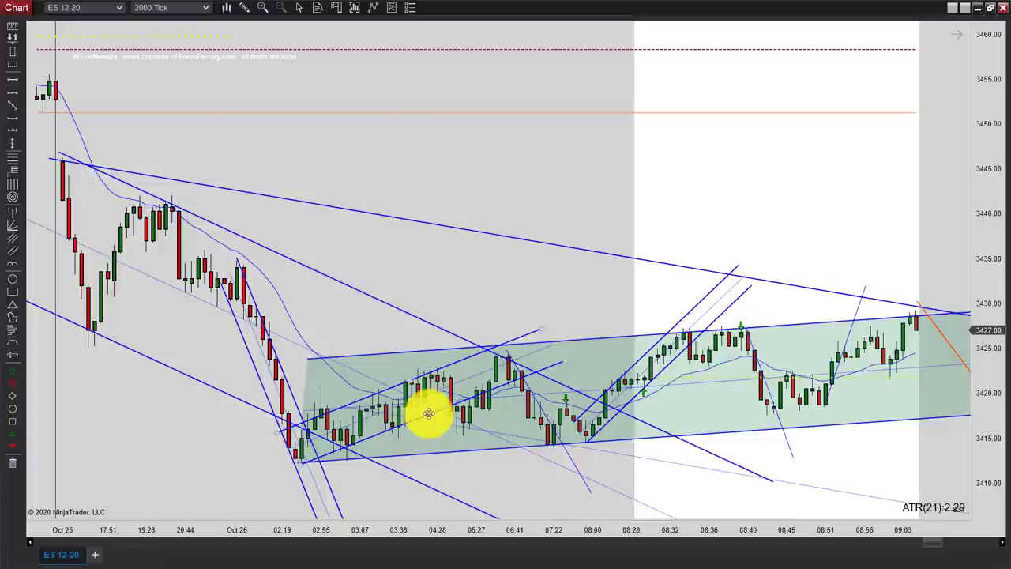
key("Delete")
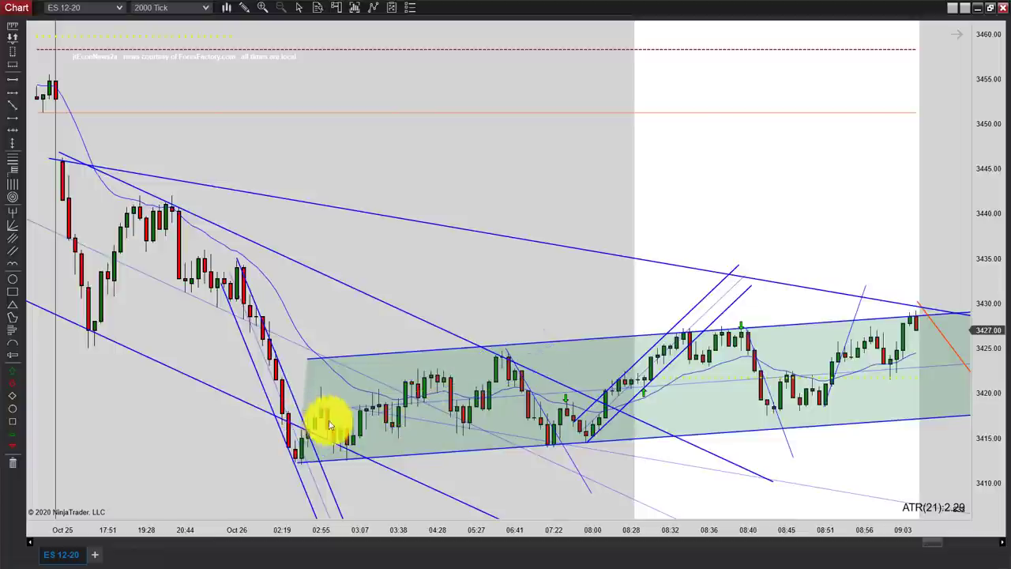
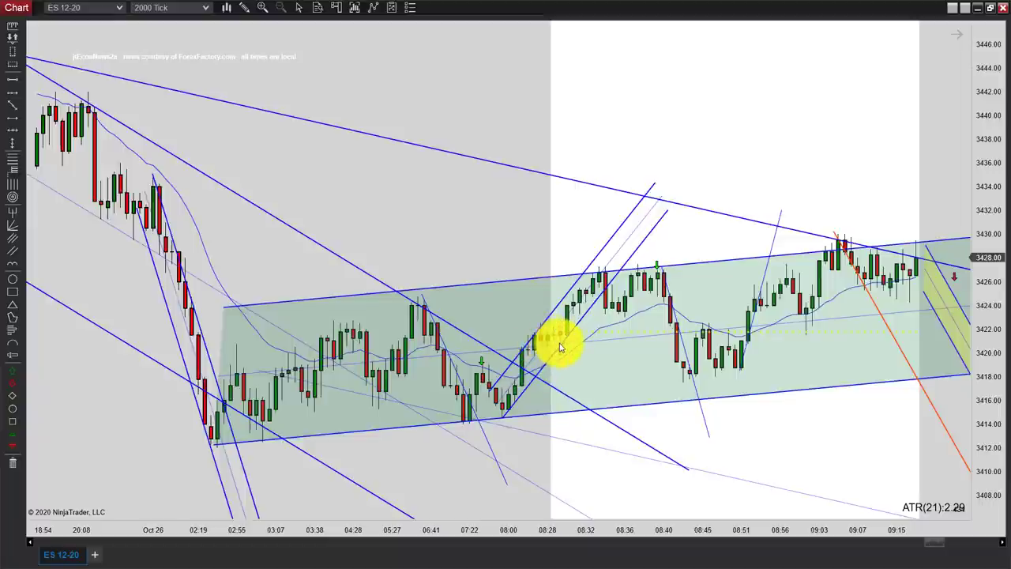
Examine the swings inside the rising channel from 08:00 to the 09:06 high, and the drop into the 09:35 consolidation
scroll(776, 440, "right", 3)
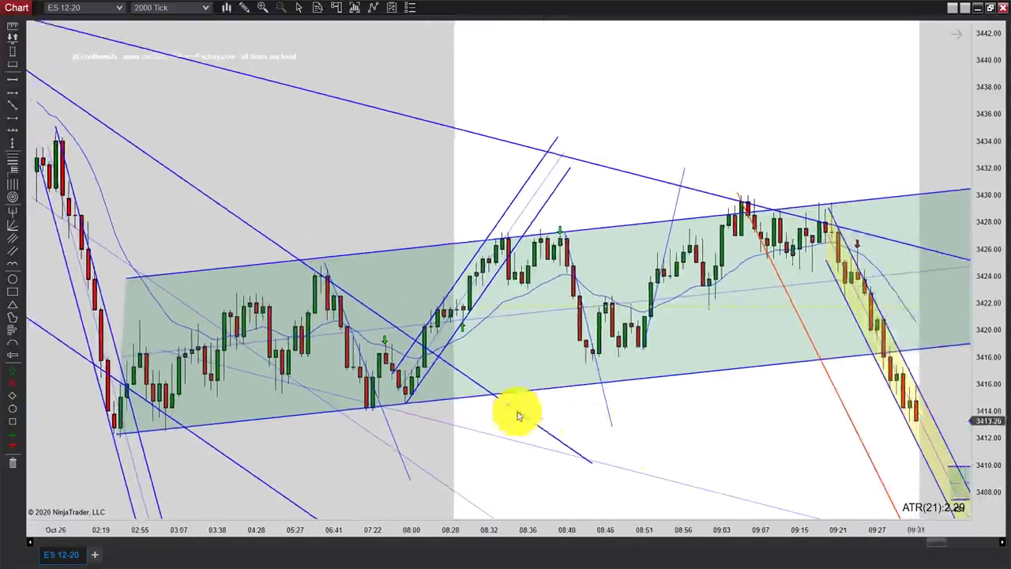
scroll(518, 416, "right", 2)
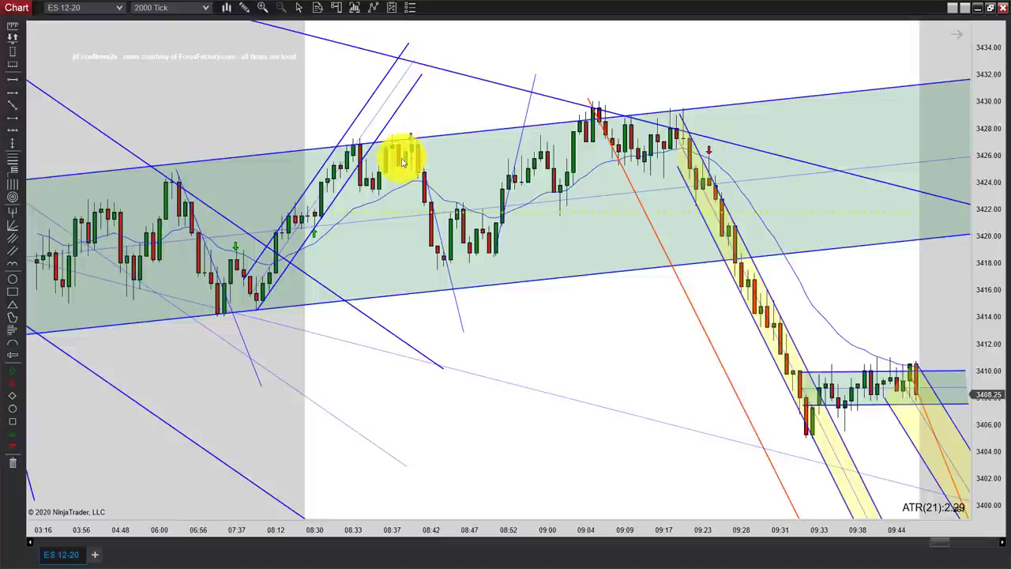
left_click_drag(429, 124, 462, 117)
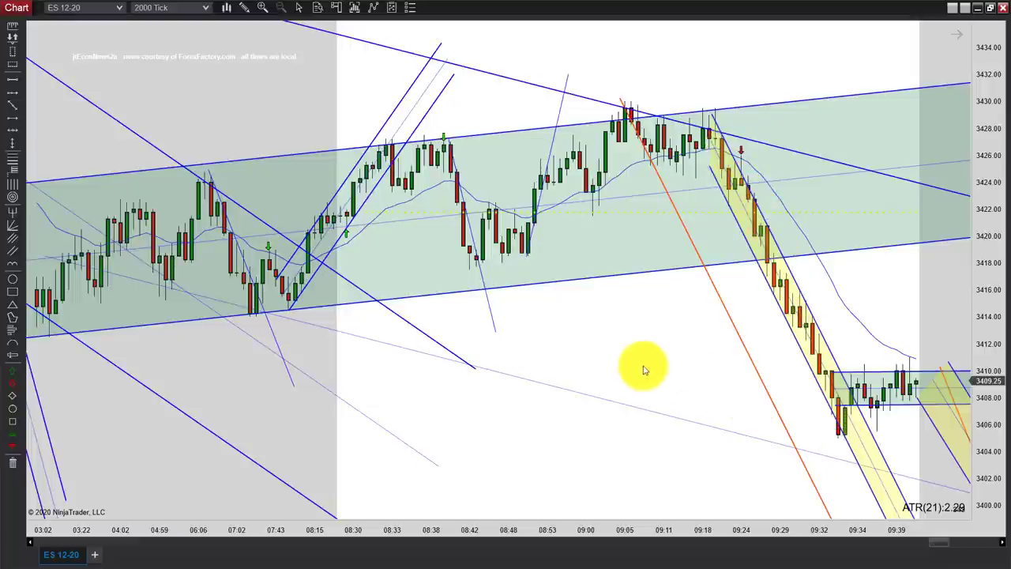
left_click_drag(643, 366, 695, 372)
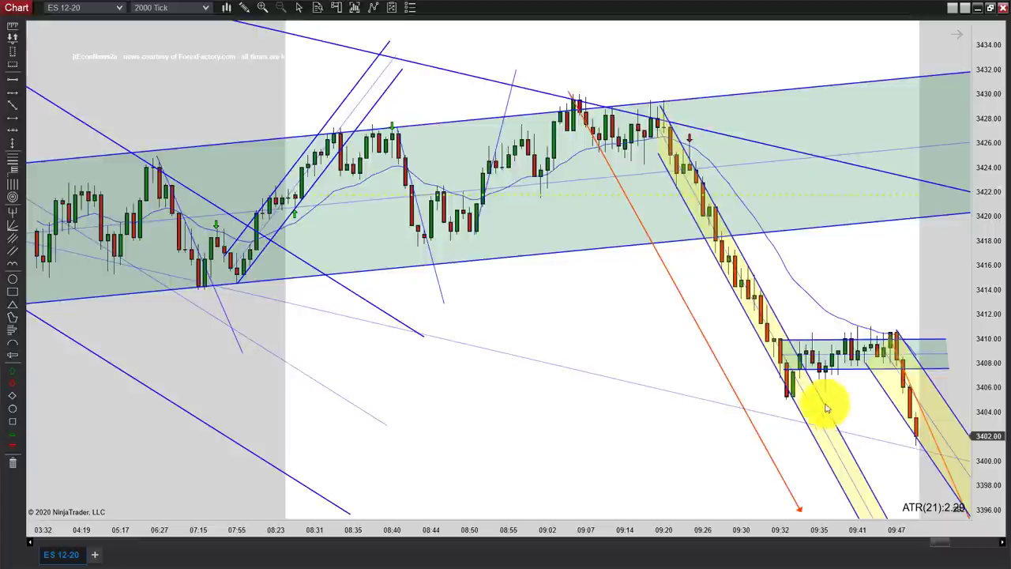
left_click_drag(582, 312, 688, 323)
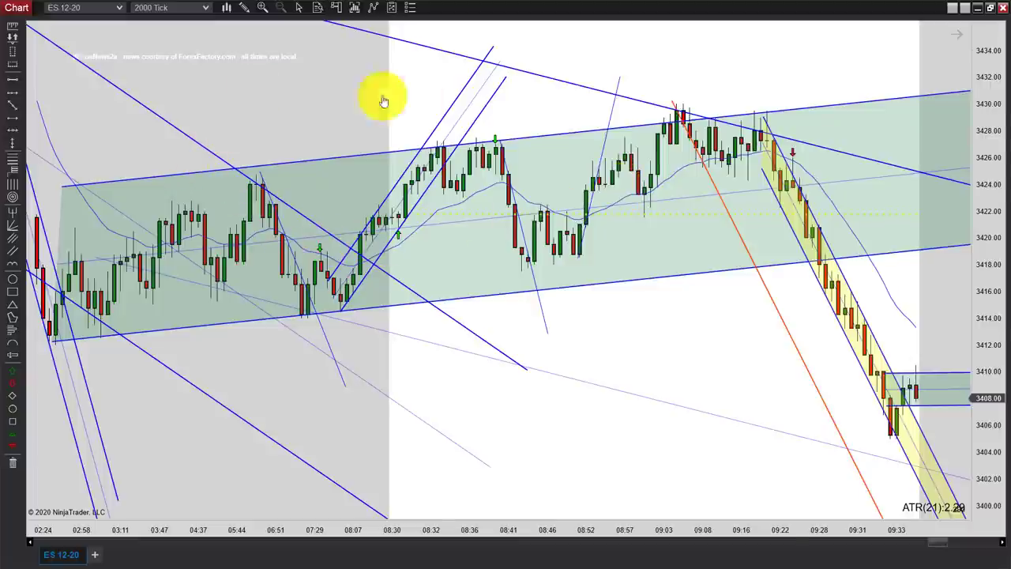
scroll(266, 208, "down", 3)
scroll(577, 279, "up", 3)
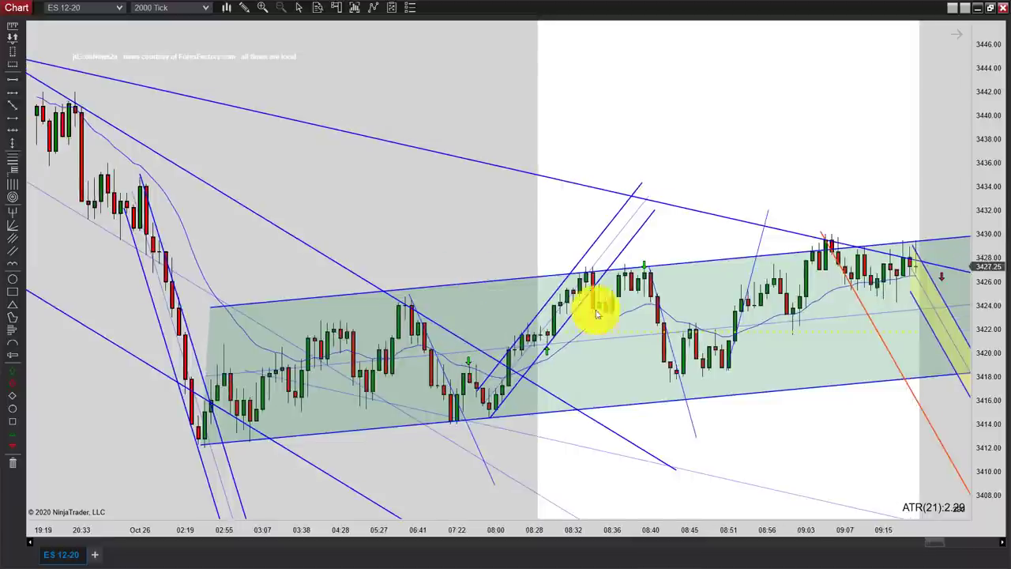
scroll(756, 146, "down", 5)
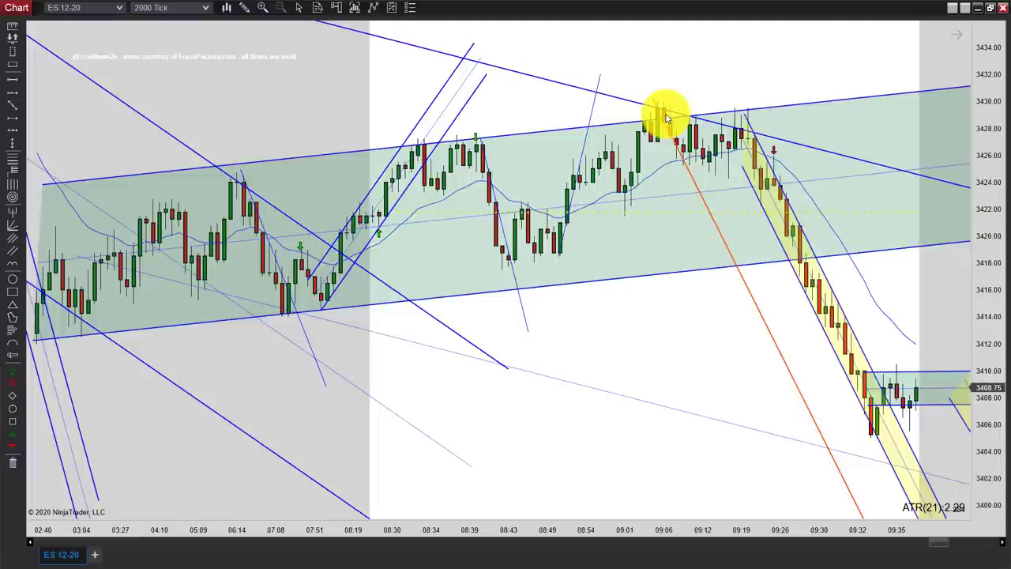
Reposition the start of the long orange-red downward arrow at the swing high near 09:06, at about 3430
mouse_move(756, 315)
left_mouse_down()
mouse_move(434, 293)
mouse_move(31, 163)
mouse_move(424, 226)
mouse_move(683, 243)
mouse_move(772, 318)
left_mouse_up()
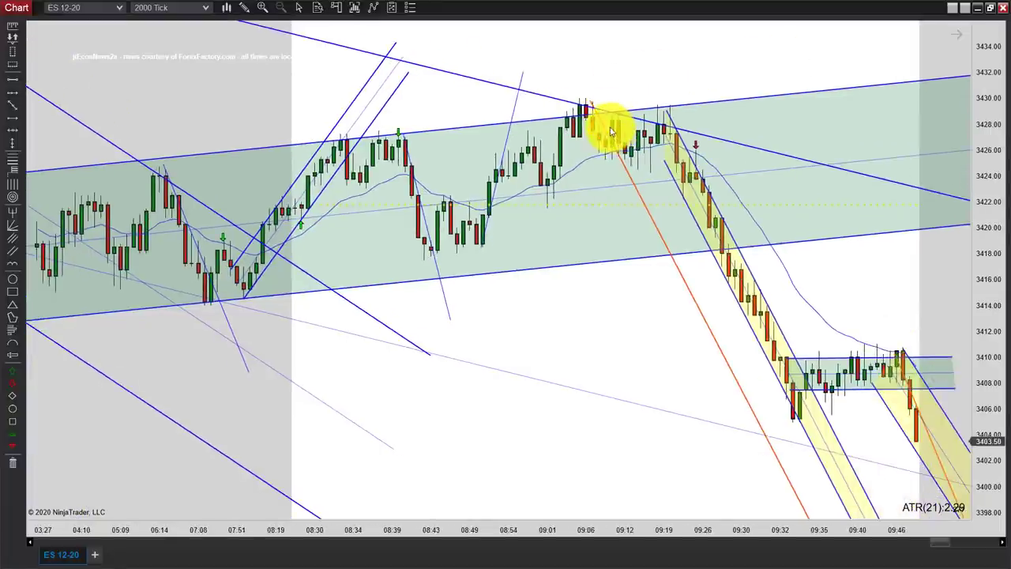
left_click(619, 155)
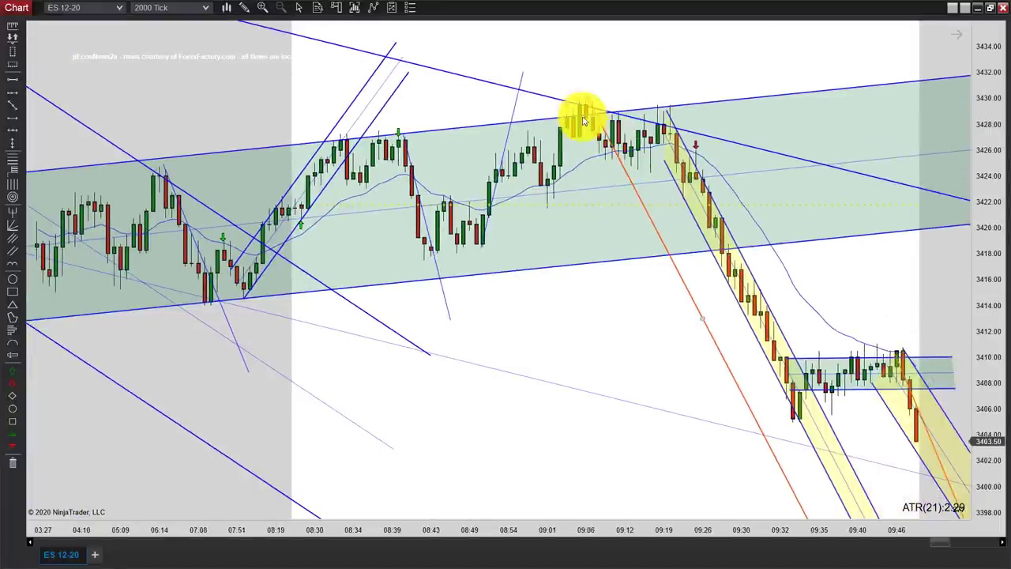
left_click_drag(627, 318, 692, 328)
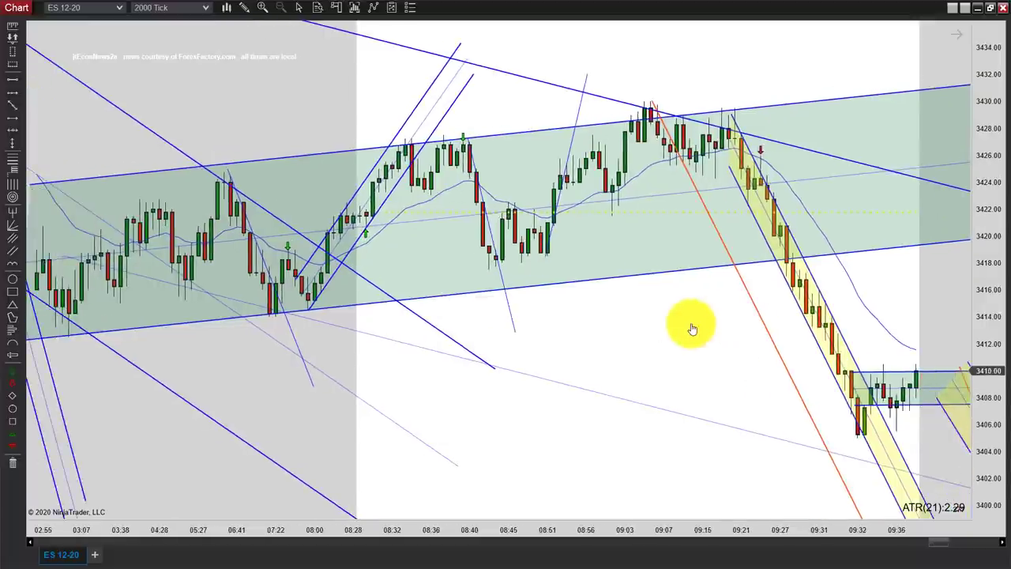
Change the area color of the down arrow marking the 09:06 swing high from crimson to green
scroll(691, 328, "up", 5)
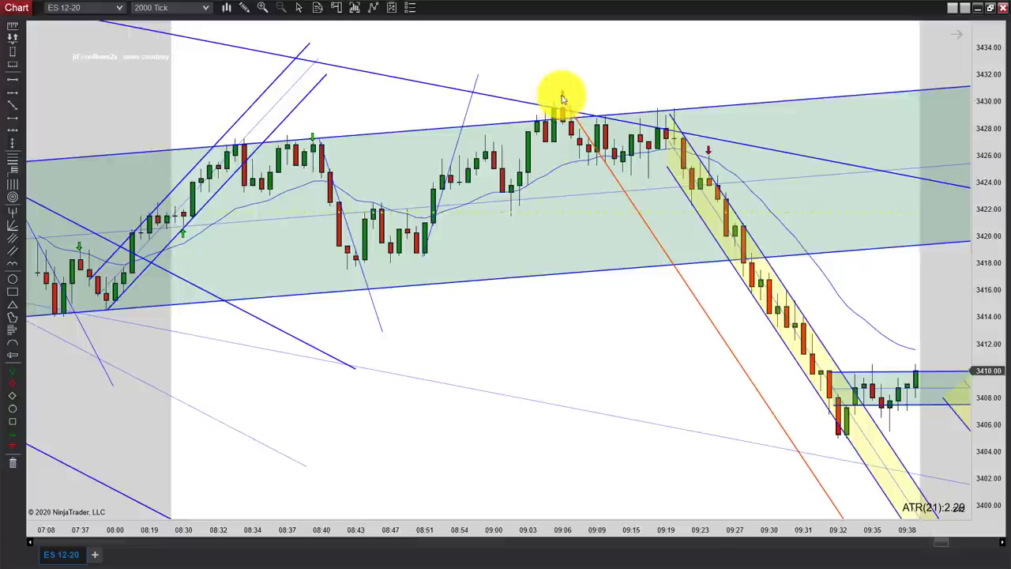
double_click(560, 94)
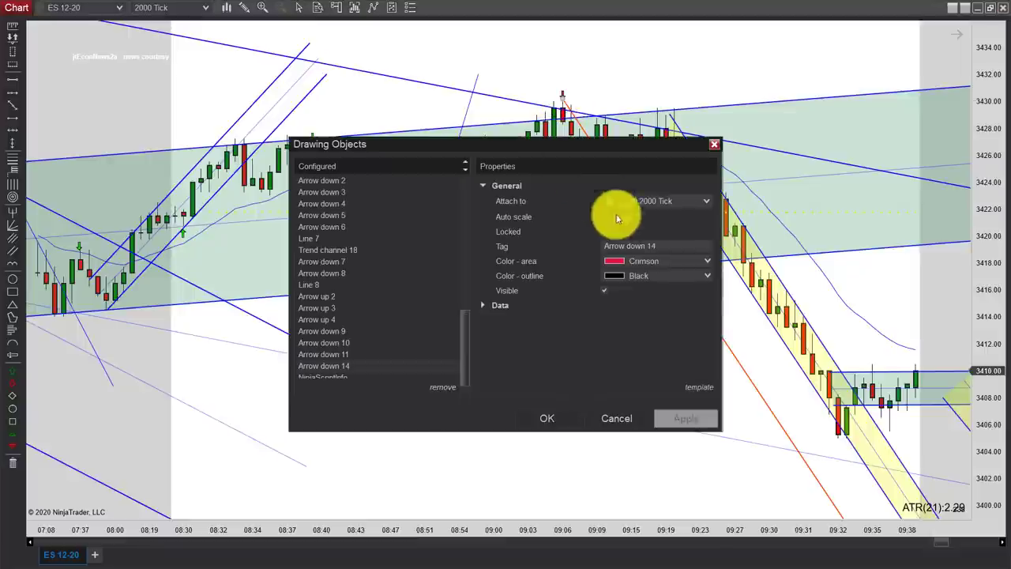
left_click(704, 261)
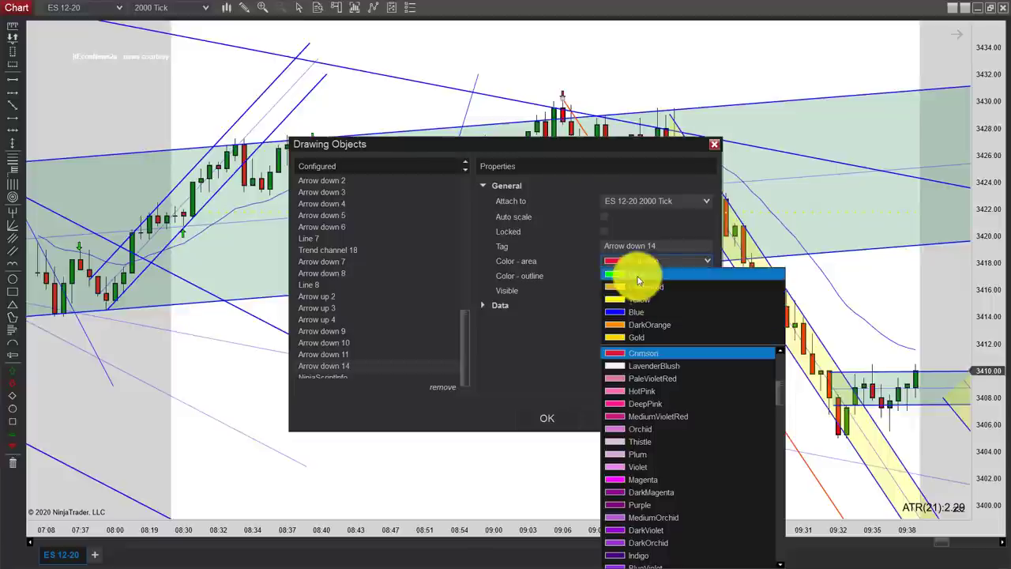
left_click(642, 275)
left_click(679, 415)
left_click(552, 419)
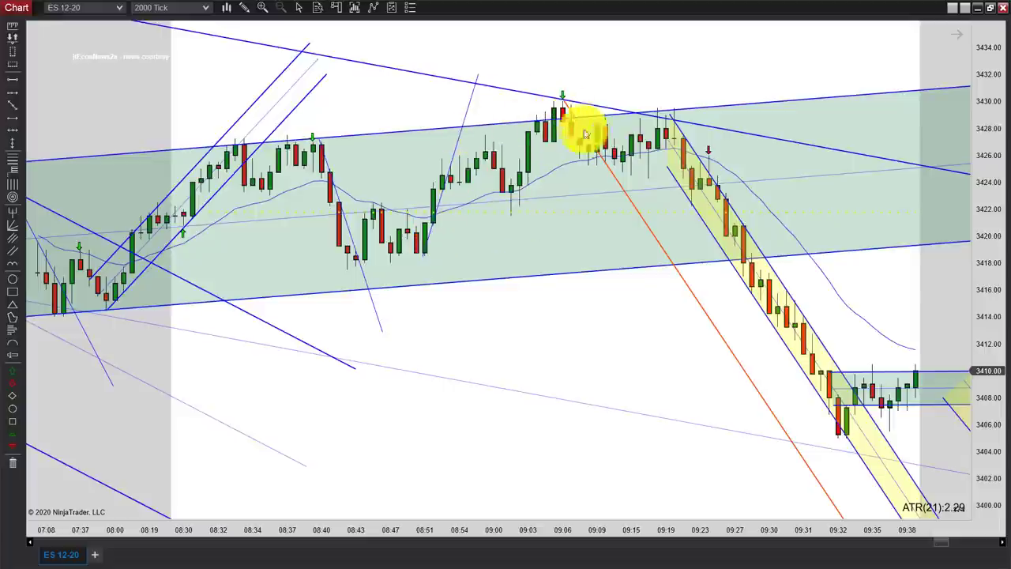
Draw a horizontal channel around the consolidation after 09:06, at about 3425.5 to 3428, and raise the 09:32 consolidation channel's upper line to about 3410
mouse_move(582, 273)
left_mouse_down()
mouse_move(591, 275)
mouse_move(569, 277)
mouse_move(574, 270)
left_mouse_up()
left_click_drag(632, 318, 585, 316)
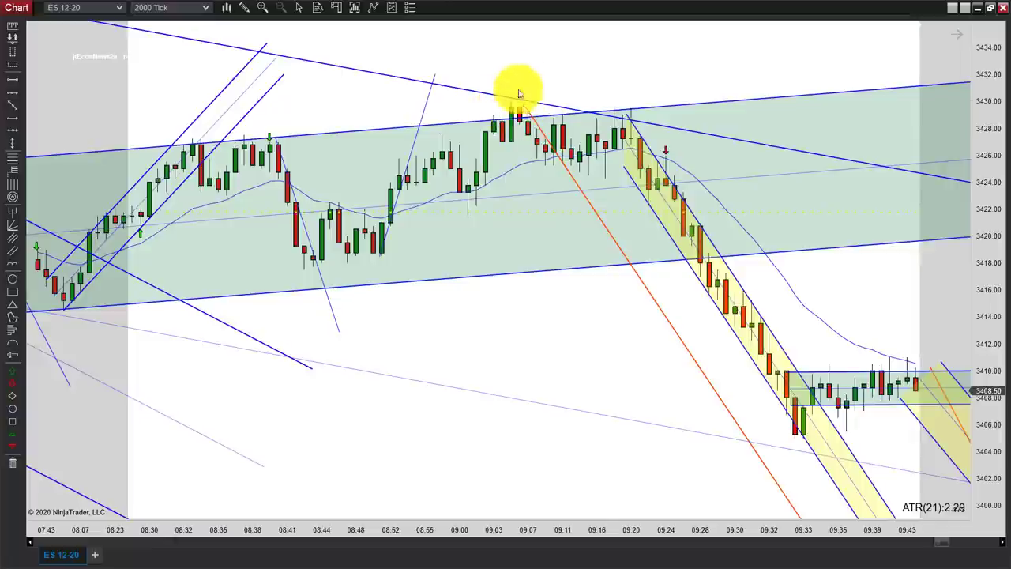
scroll(677, 56, "down", 3)
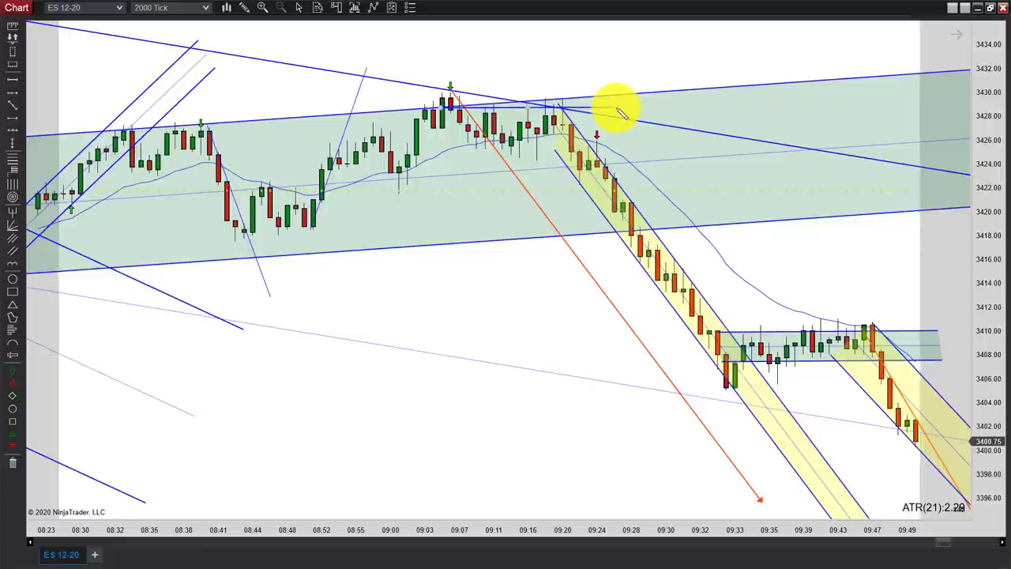
left_click_drag(619, 110, 447, 147)
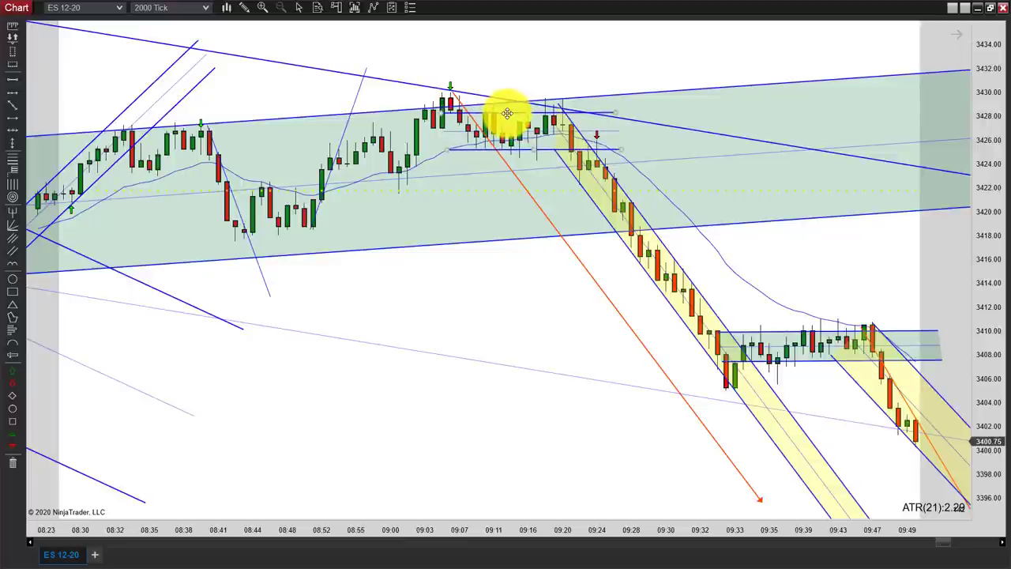
left_click_drag(444, 148, 447, 143)
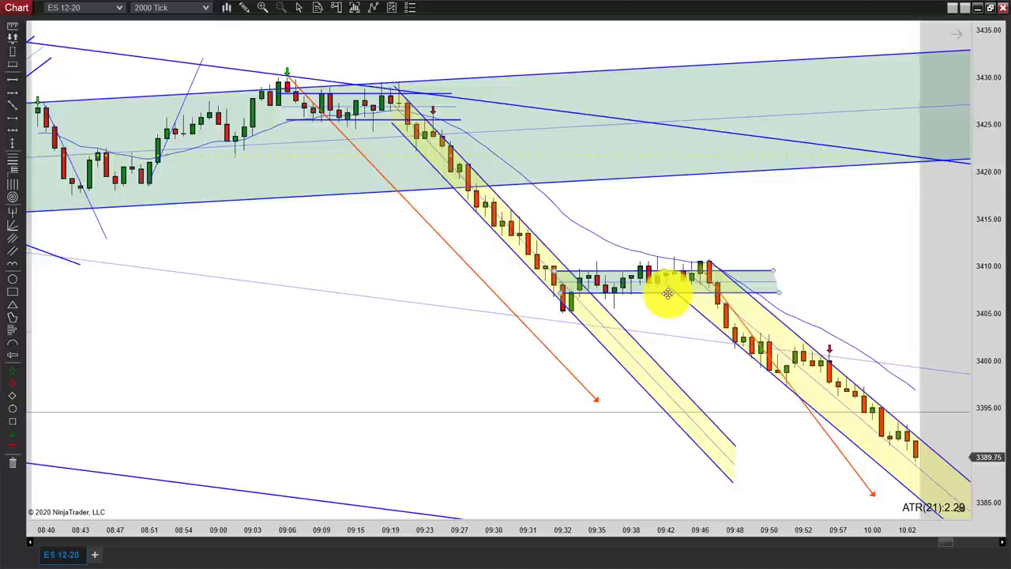
left_click_drag(555, 265, 553, 264)
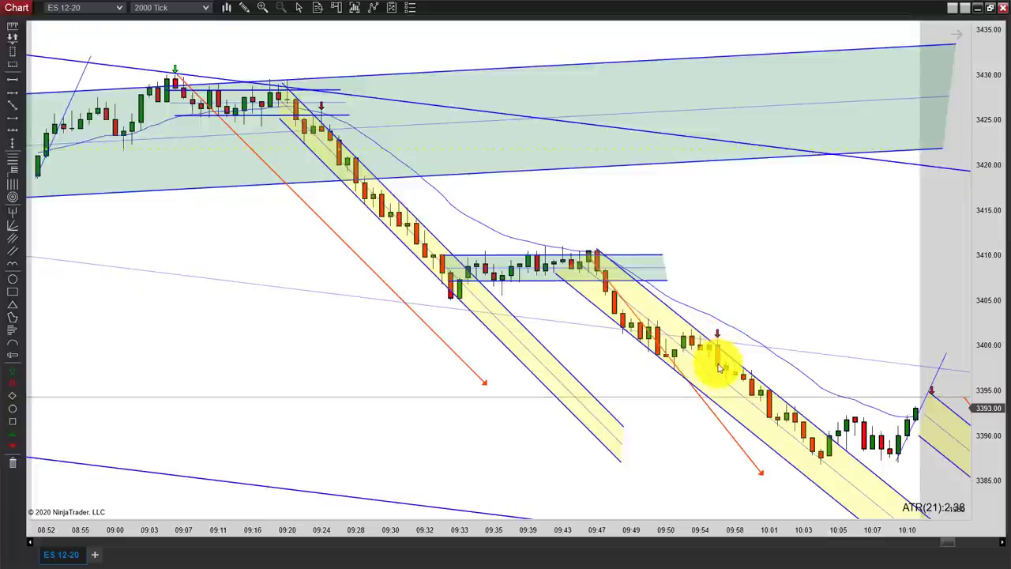
Review the move from the early-morning rising channel through the 09:06 high and the falling channels to about 10:29
left_click_drag(316, 350, 1006, 355)
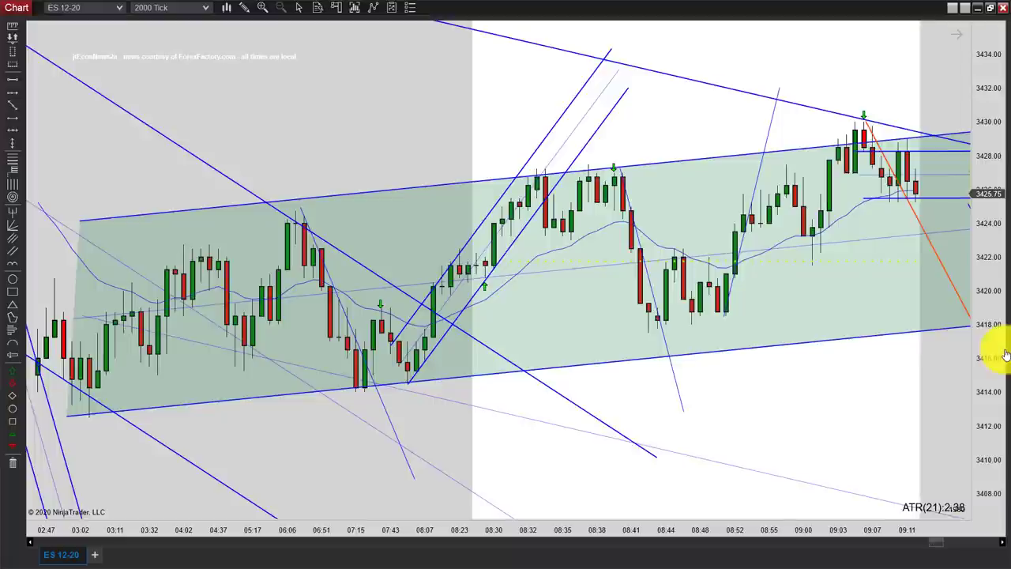
left_click_drag(729, 388, 324, 353)
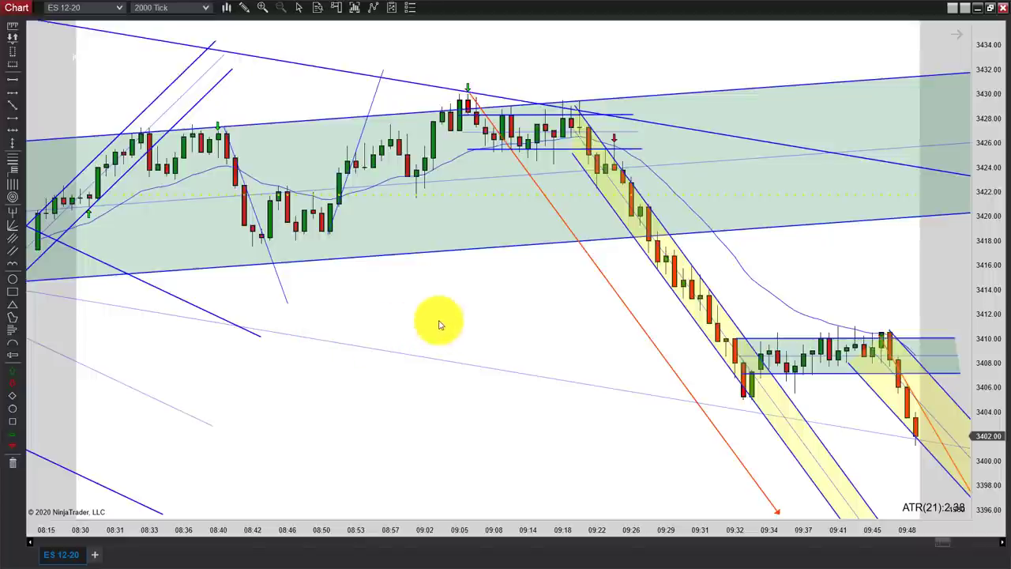
left_click_drag(439, 323, 131, 289)
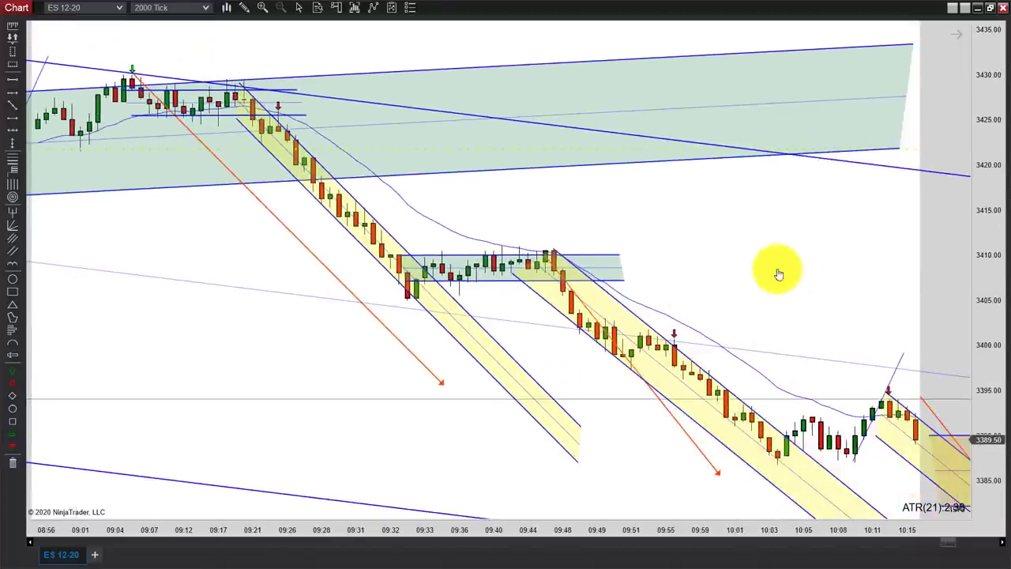
left_click_drag(774, 273, 678, 266)
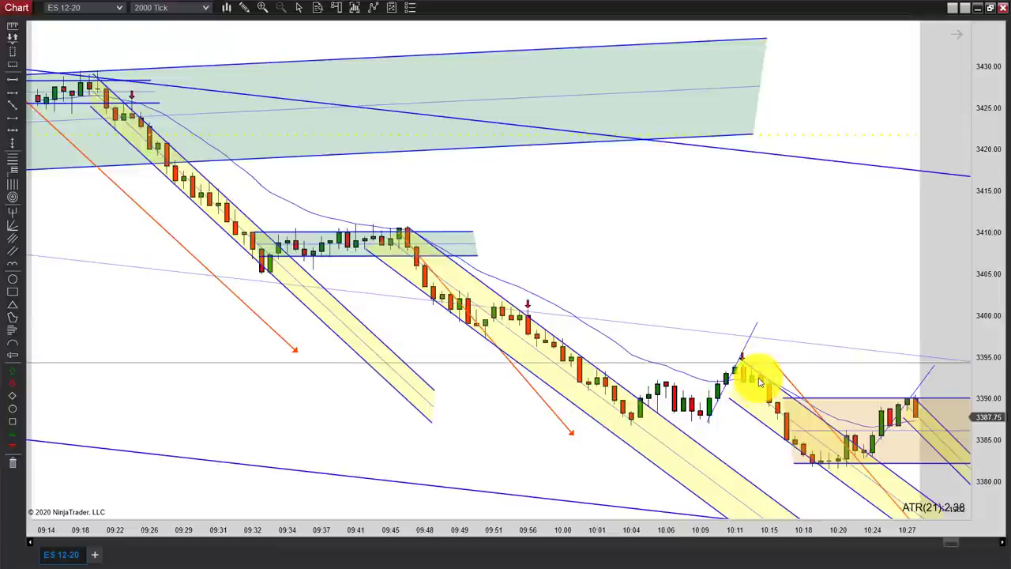
scroll(802, 313, "down", 2)
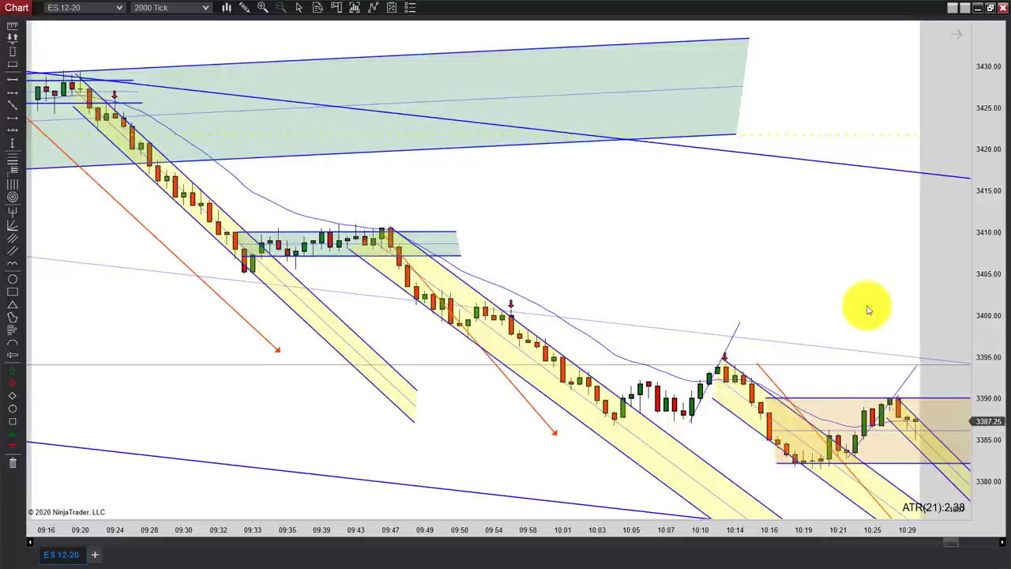
Examine the 10:13 pullback high, the orange-shaded range that follows it, and the narrower consolidation after 11:00
left_click_drag(832, 274, 568, 263)
left_click_drag(569, 262, 395, 348)
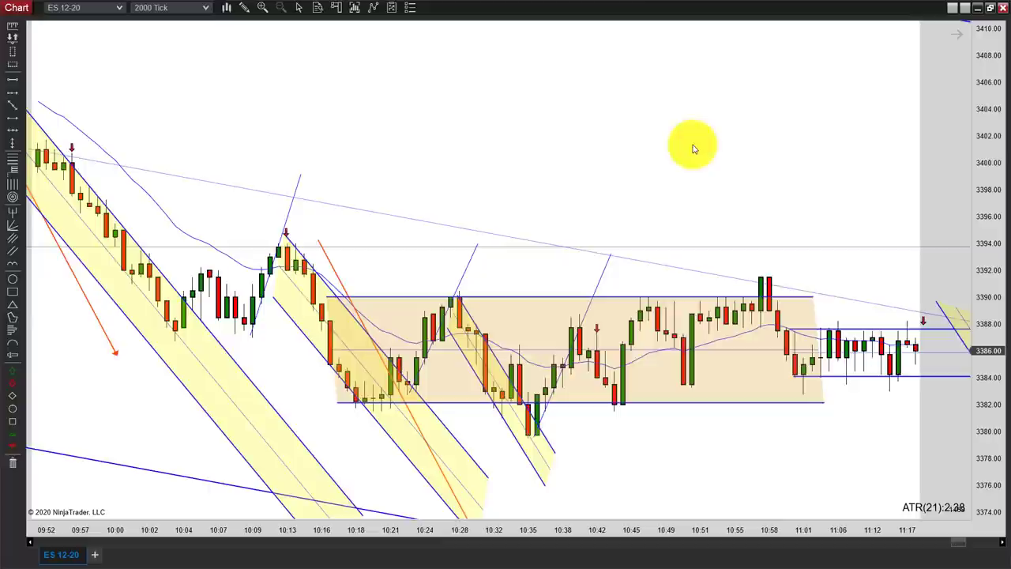
mouse_move(650, 142)
left_mouse_down()
mouse_move(703, 150)
mouse_move(666, 148)
left_mouse_up()
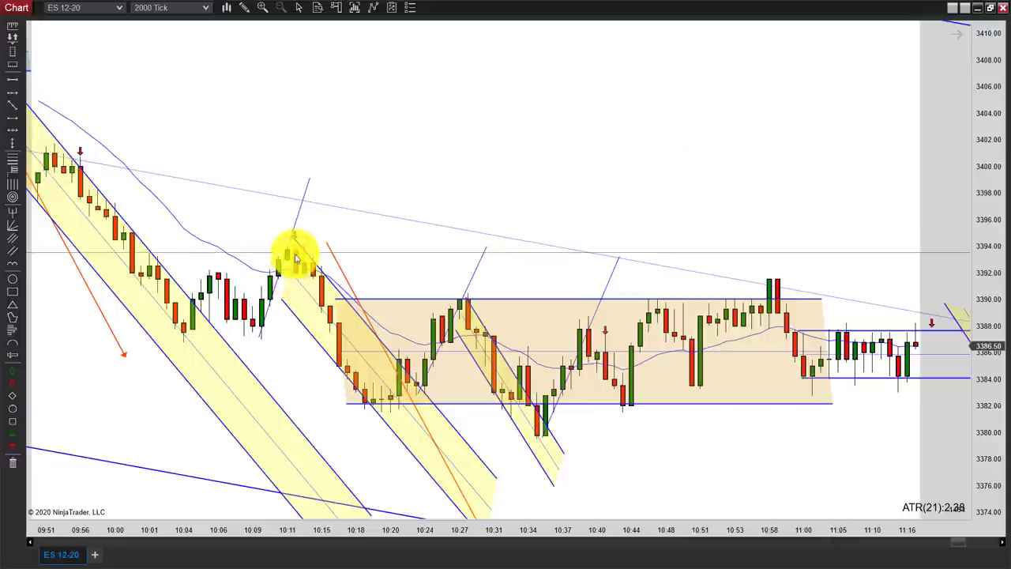
left_click_drag(448, 154, 577, 135)
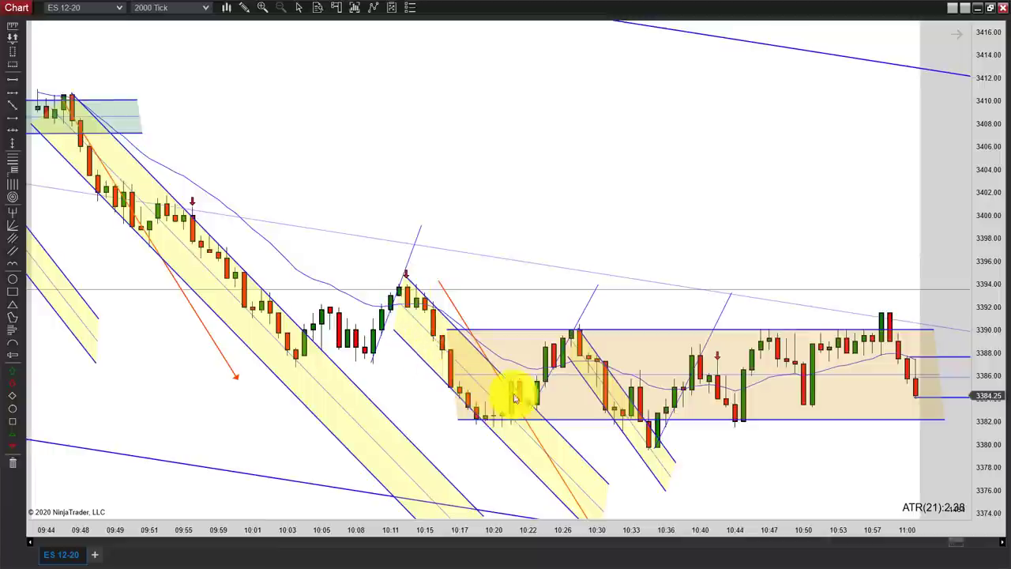
left_click_drag(713, 203, 591, 229)
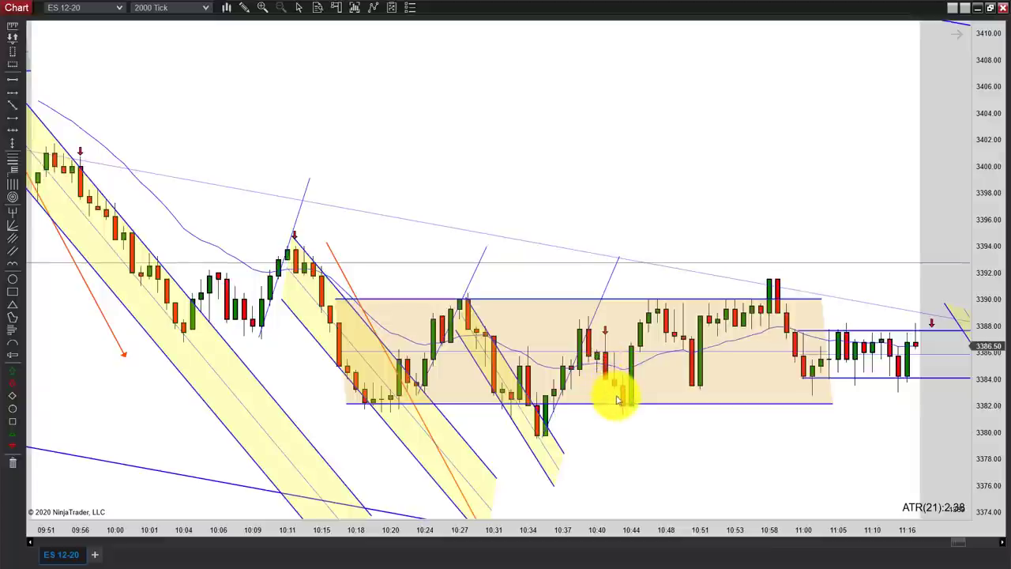
scroll(659, 454, "down", 3)
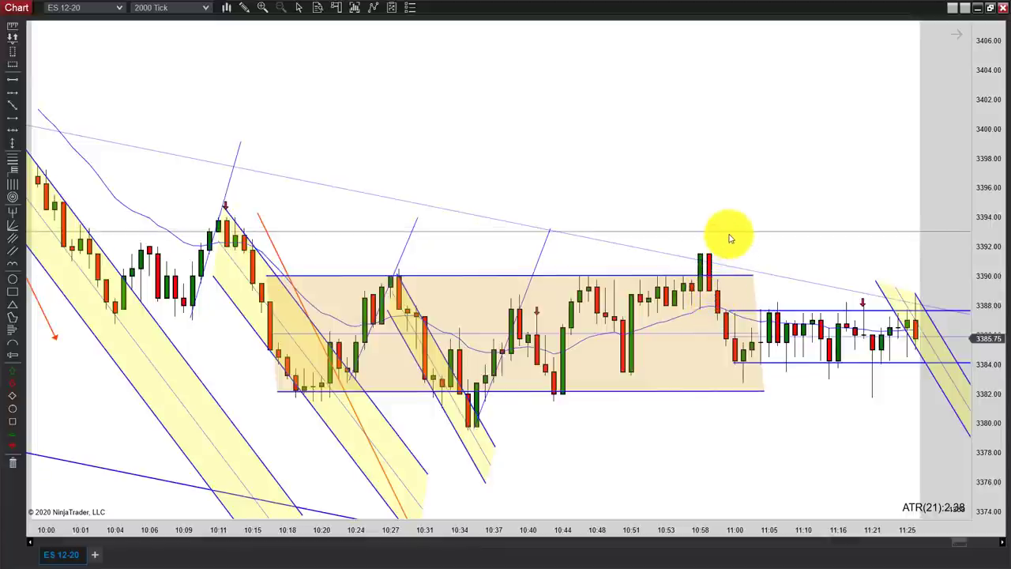
left_click_drag(779, 428, 584, 428)
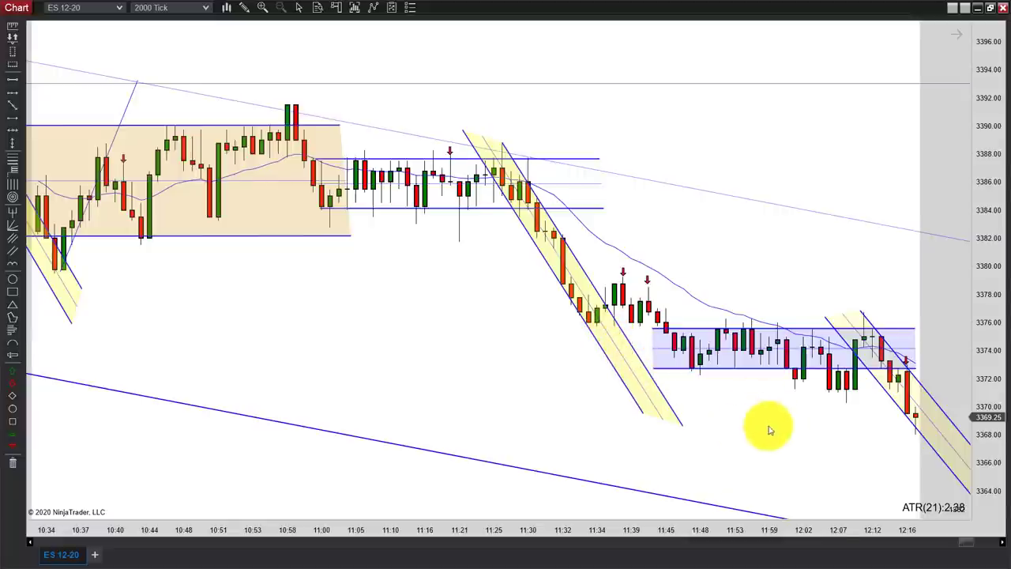
Compare the falling legs from 11:26 and 12:12 with the whole day's decline inside the large descending channel
left_click_drag(767, 428, 649, 439)
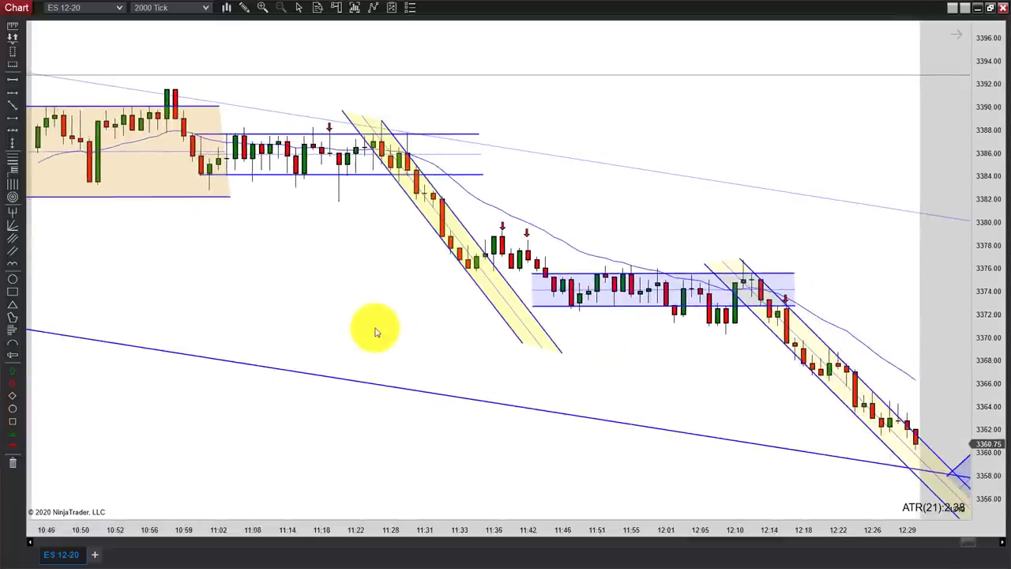
left_click_drag(371, 332, 602, 359)
scroll(602, 360, "down", 6)
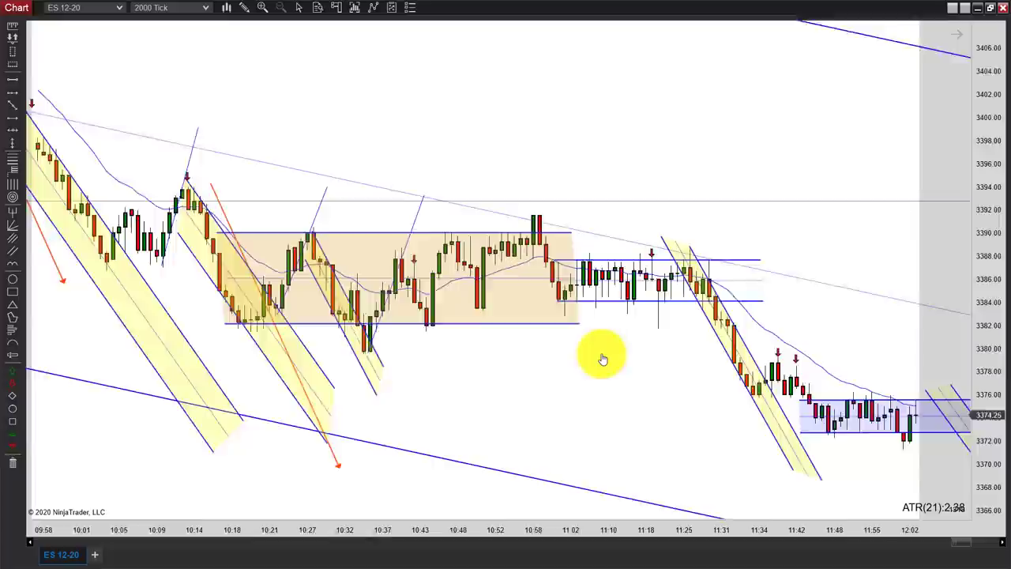
scroll(602, 359, "down", 2)
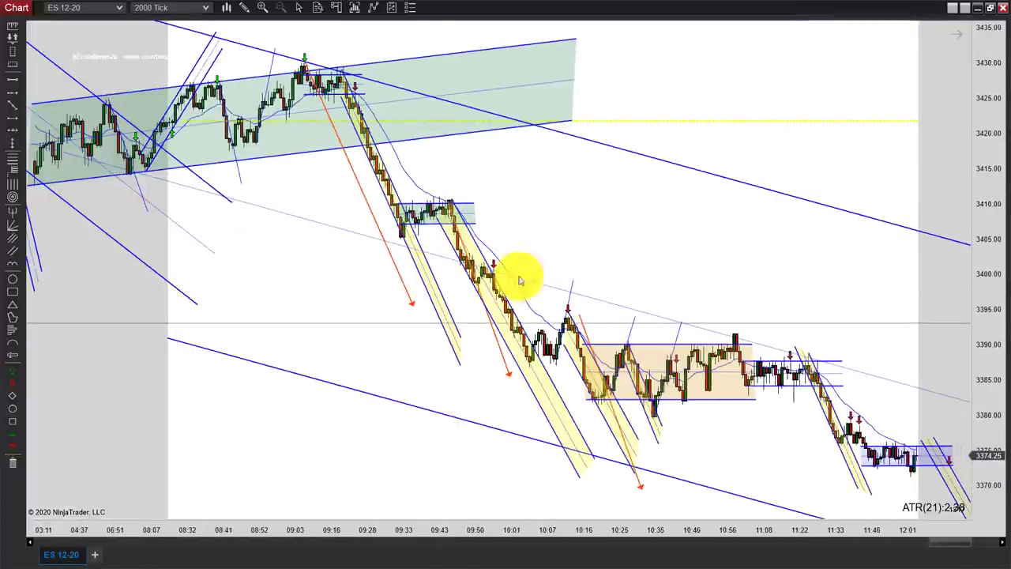
left_click_drag(846, 282, 481, 282)
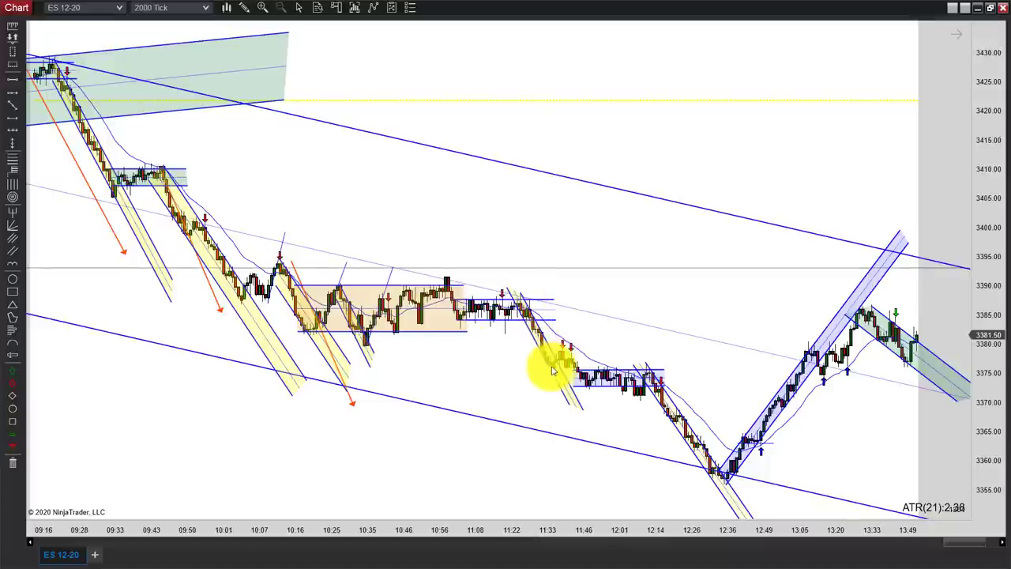
left_click_drag(566, 229, 776, 237)
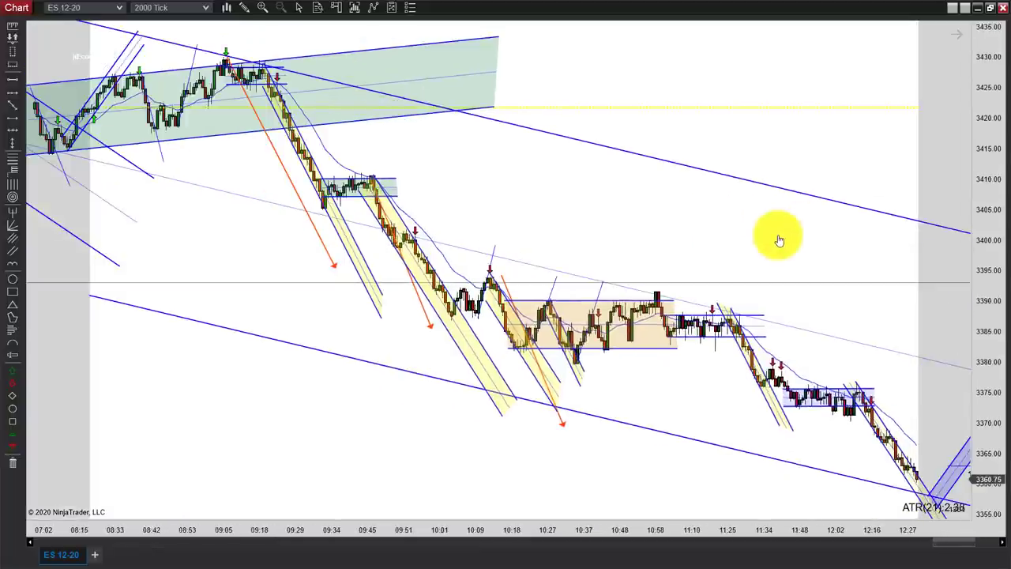
scroll(778, 239, "up", 8)
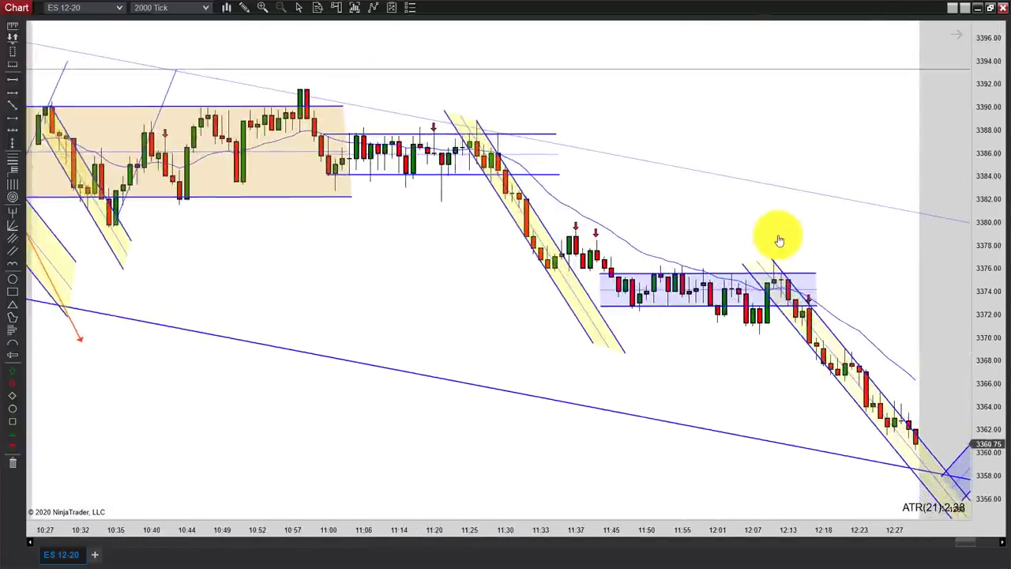
scroll(777, 239, "up", 2)
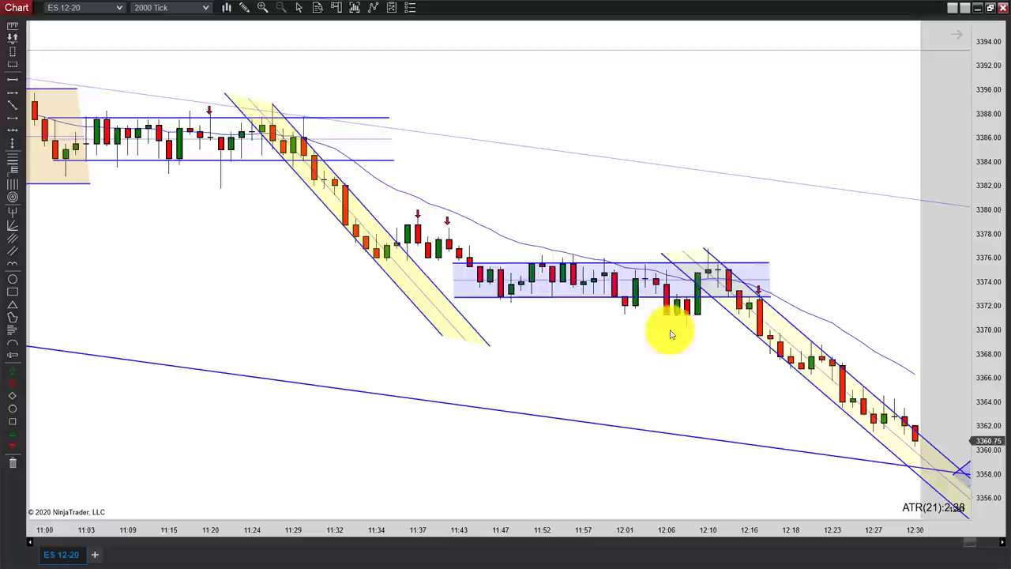
Inspect the purple consolidation and falling channel after 11:45, and compare them with the steep sell-off between 09:20 and 10:00
left_click_drag(693, 350, 653, 360)
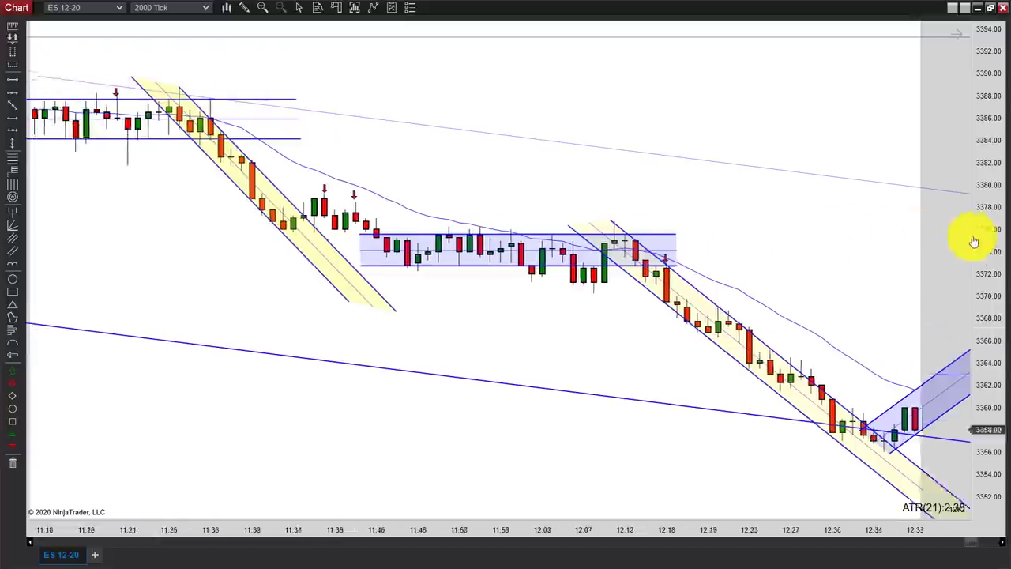
scroll(808, 260, "up", 3)
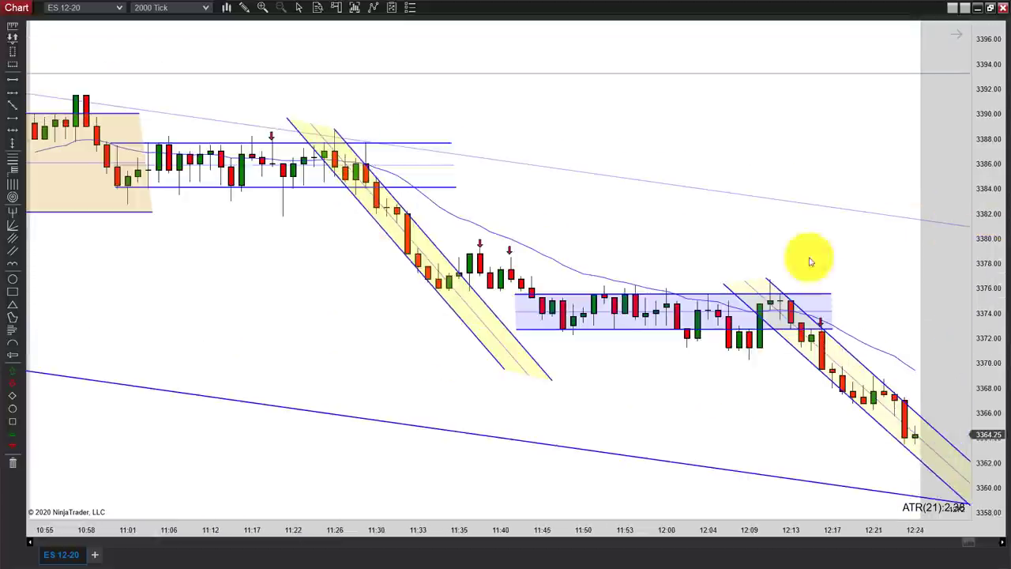
left_click_drag(309, 311, 819, 313)
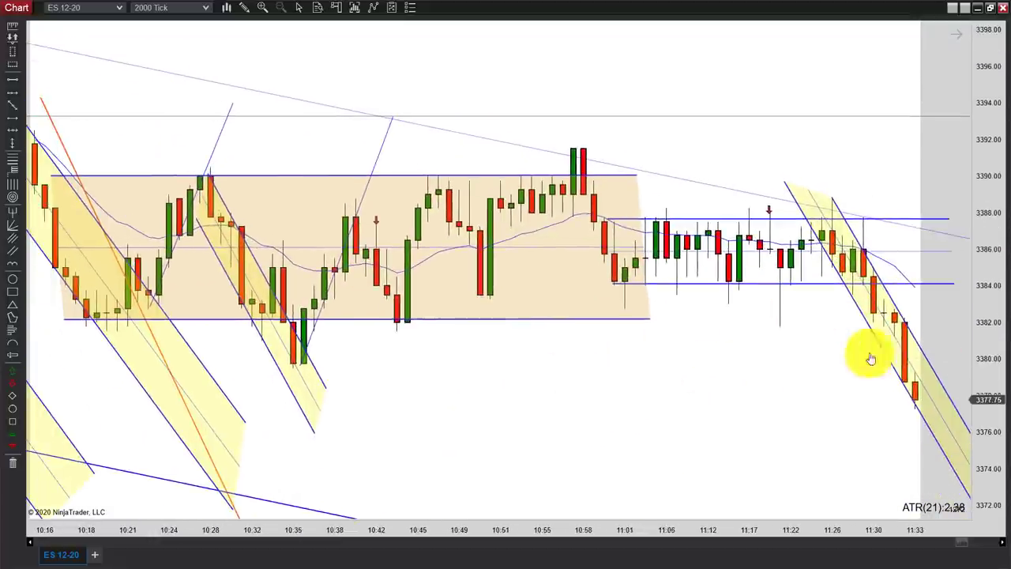
scroll(551, 295, "up", 5)
scroll(860, 151, "up", 3)
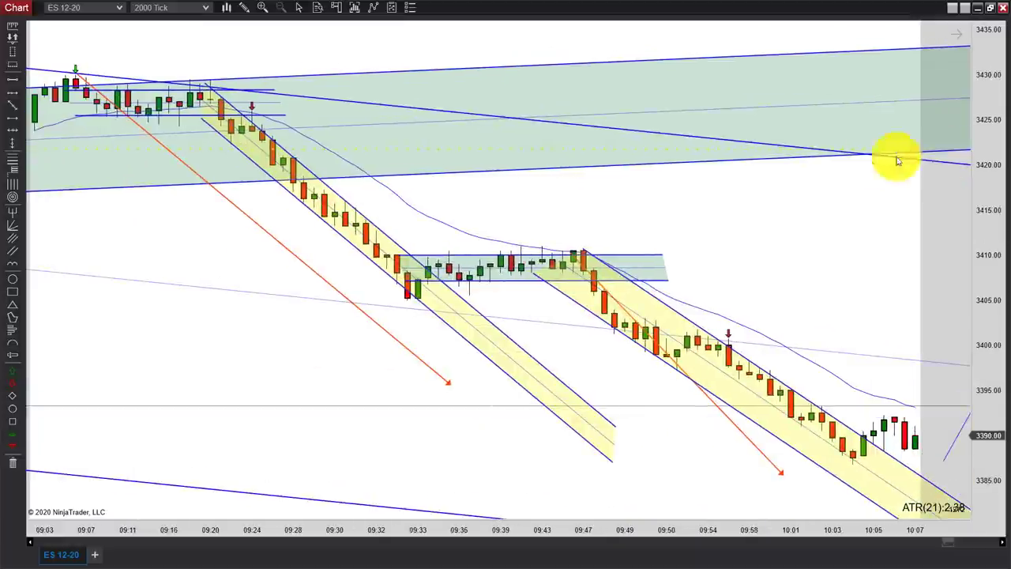
left_click_drag(714, 189, 857, 192)
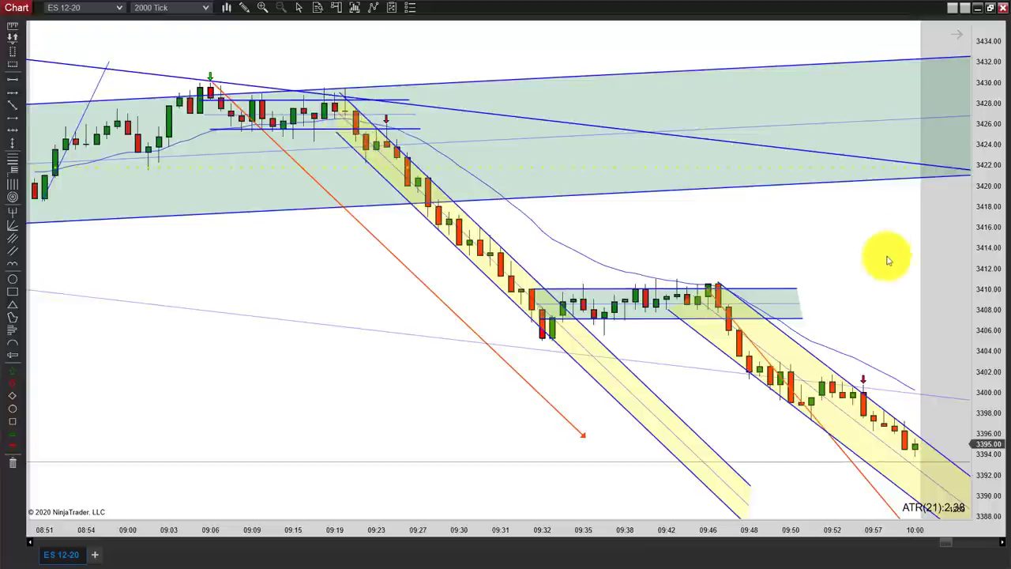
Follow the decline forward from 10:00 to the low near 12:34 and examine the rising channel from that low
left_click_drag(885, 260, 90, 198)
left_click_drag(713, 165, 193, 164)
left_click_drag(829, 212, 582, 210)
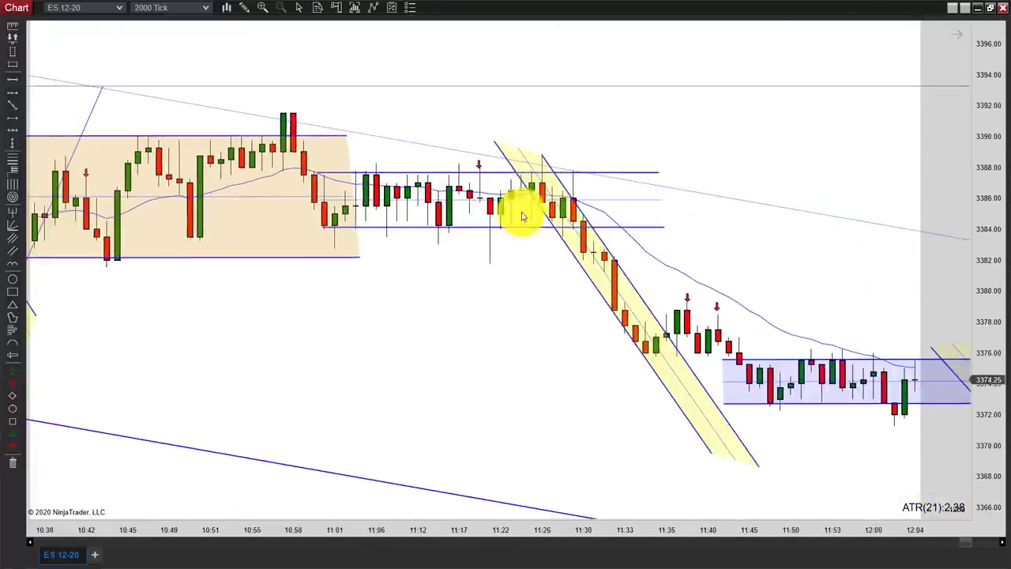
left_click_drag(858, 221, 542, 210)
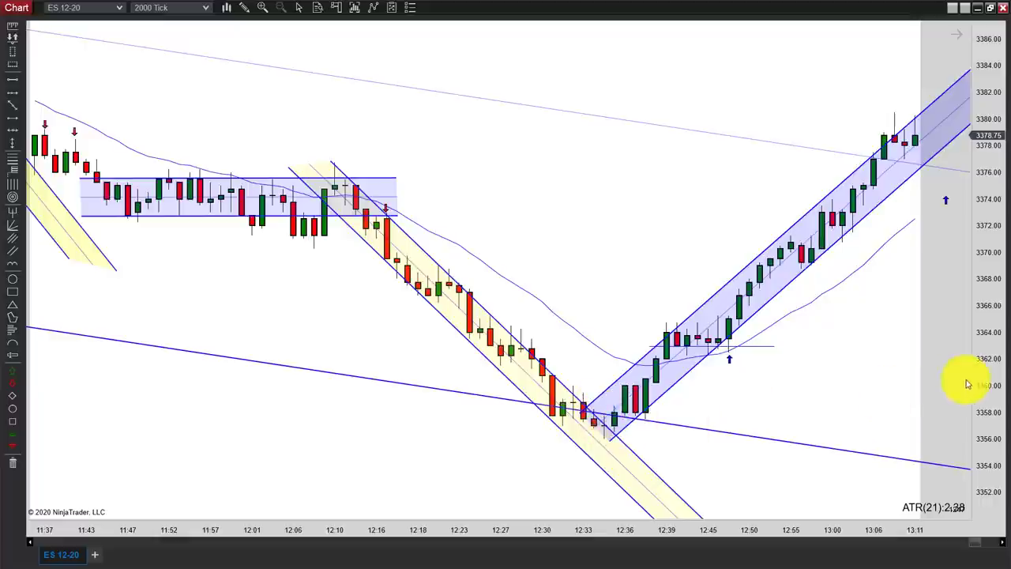
left_click_drag(839, 387, 773, 406)
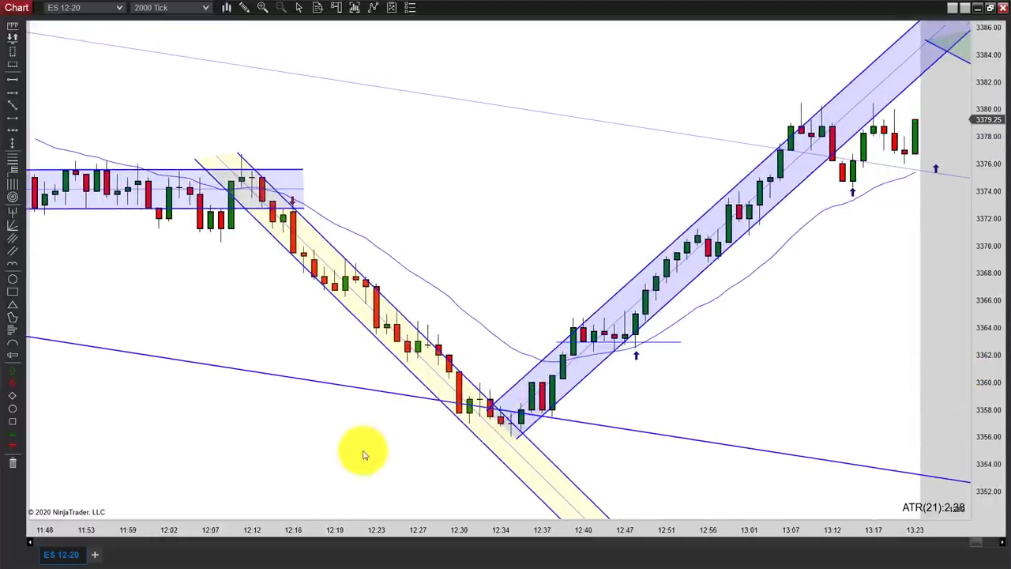
Examine the rising channel from the 12:34 low, its pause near 12:47 at the short horizontal line, and the up-arrow entries
left_click_drag(255, 476, 312, 406)
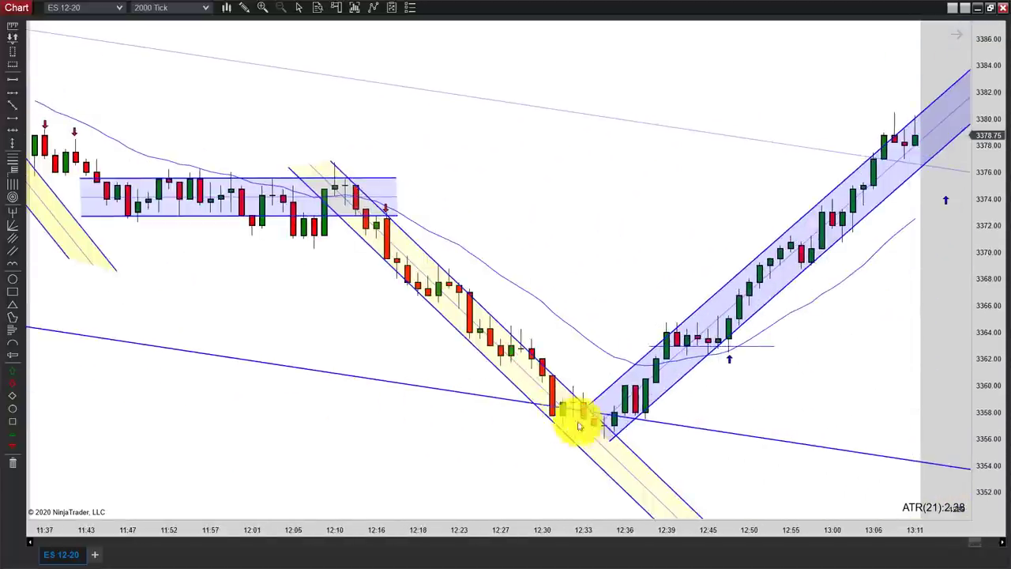
left_click_drag(758, 406, 634, 419)
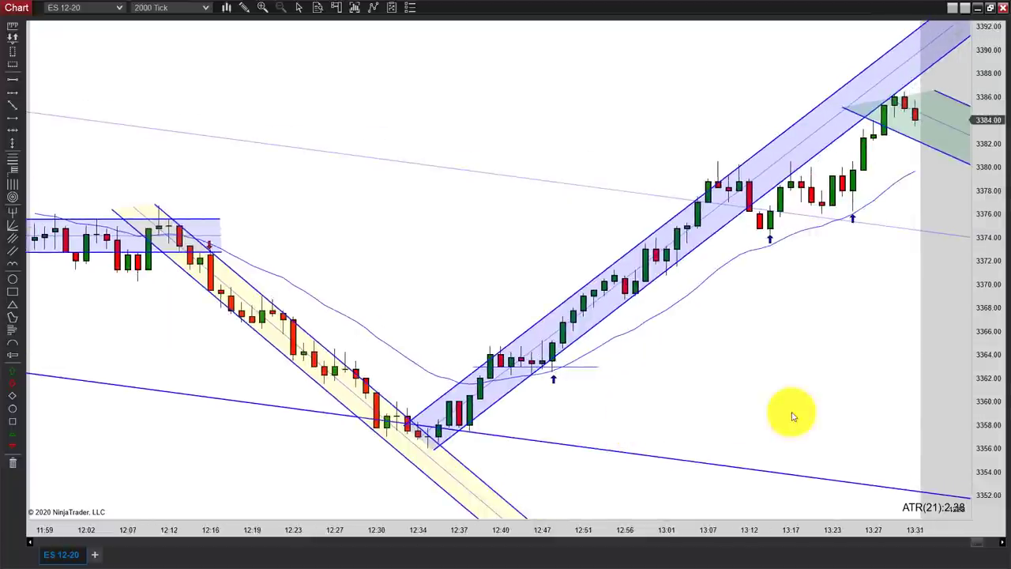
left_click_drag(785, 411, 689, 428)
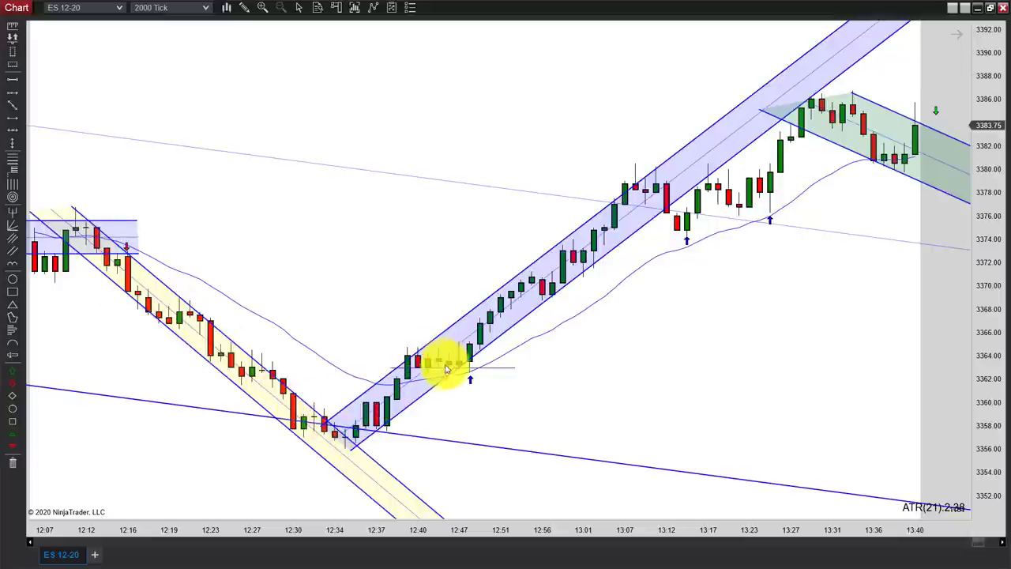
left_click_drag(557, 429, 598, 425)
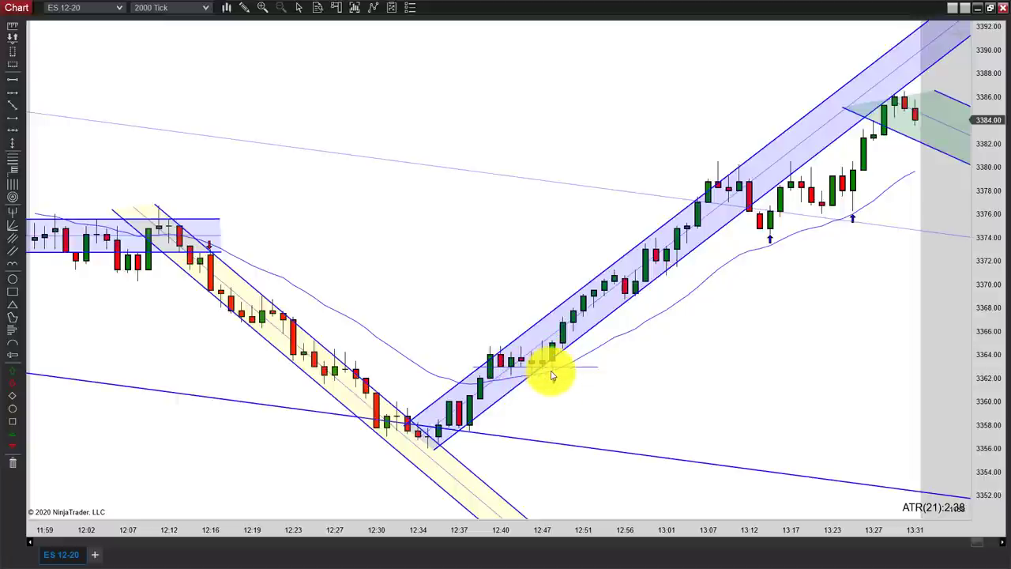
left_click(545, 382)
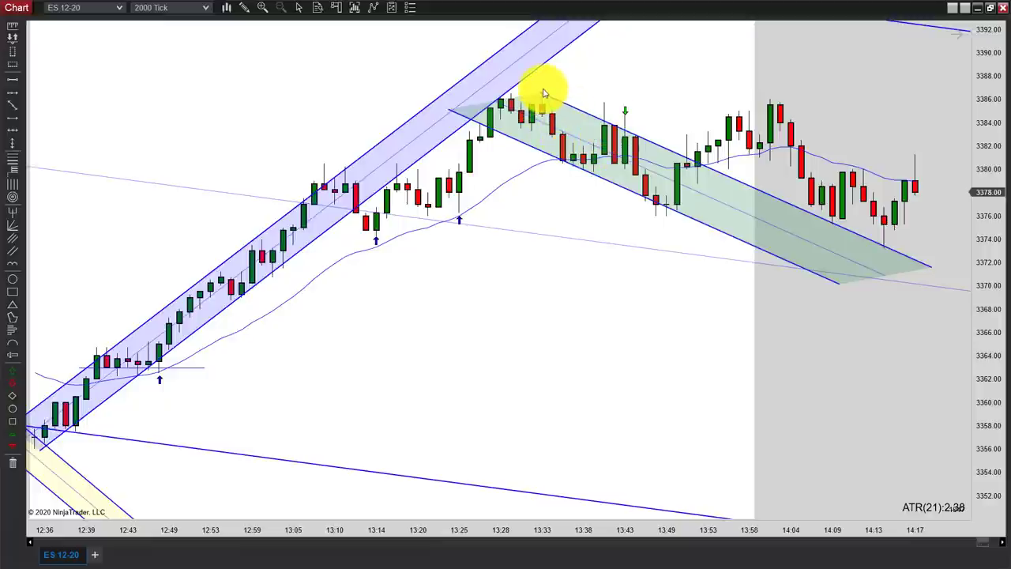
Inspect the green falling channel after the 13:30 high, including the green down arrow near 13:43 and the following swing low
left_click(625, 115)
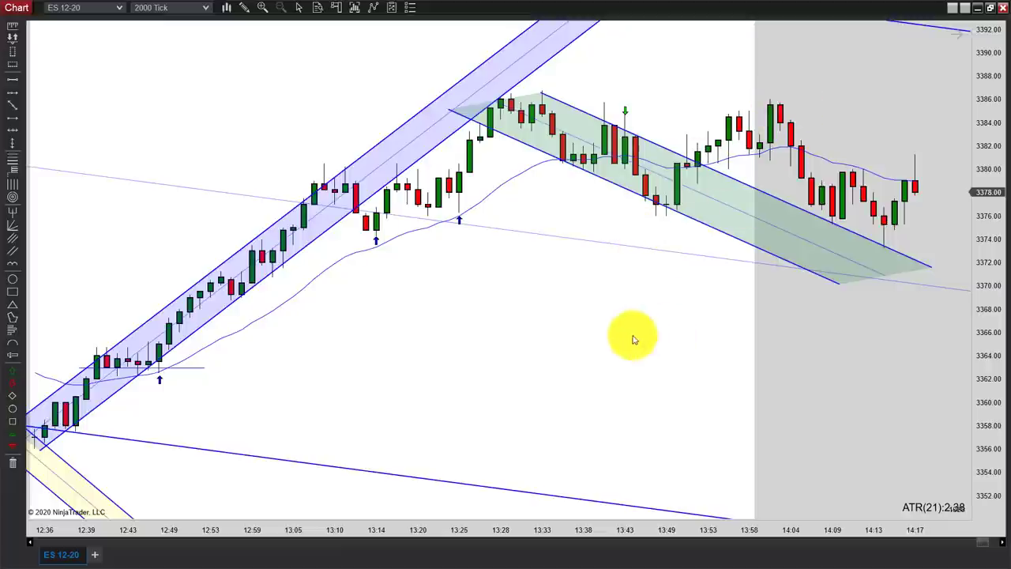
left_click_drag(637, 339, 774, 341)
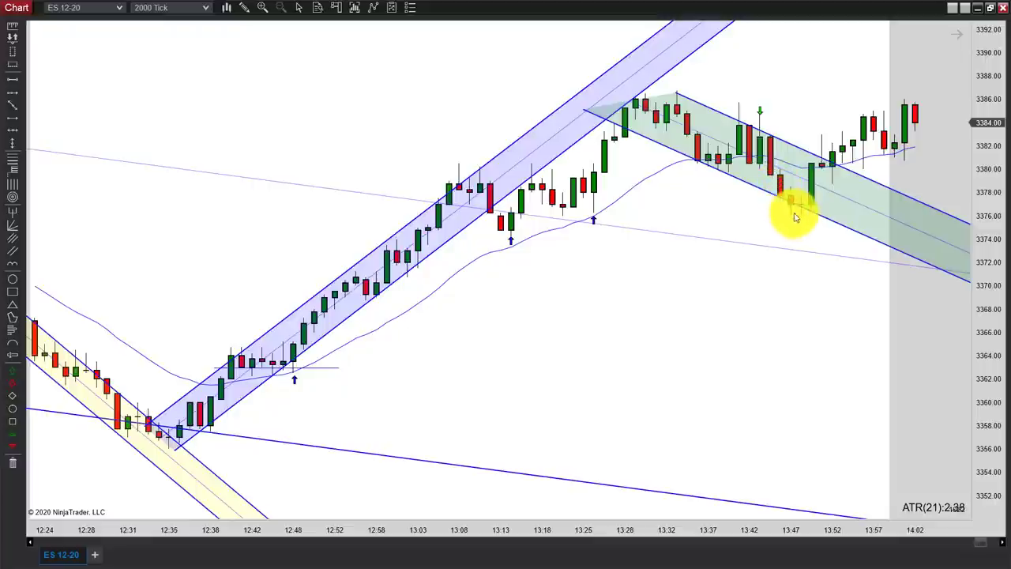
left_click_drag(741, 324, 783, 304)
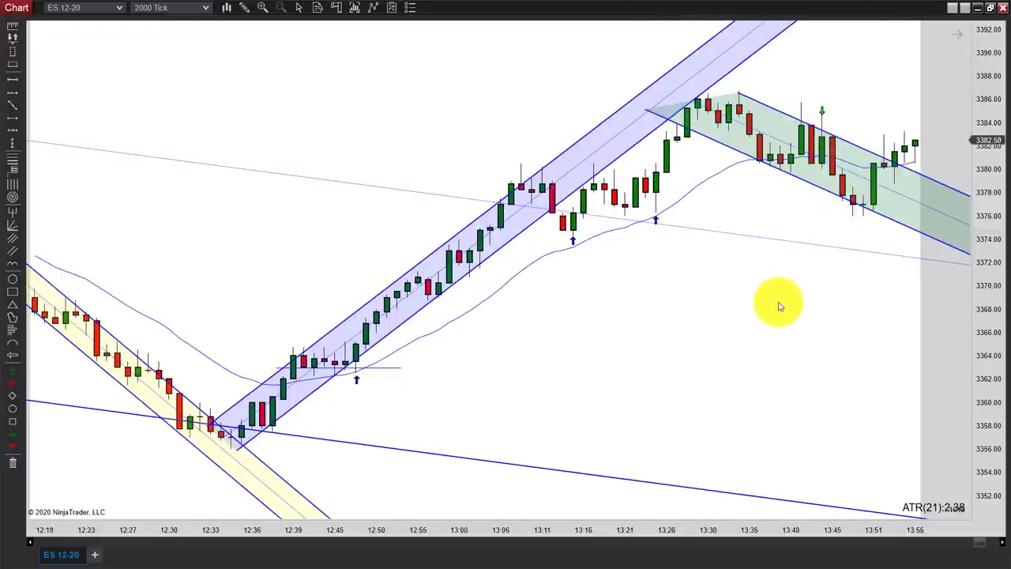
left_click_drag(779, 304, 800, 306)
scroll(799, 300, "up", 1)
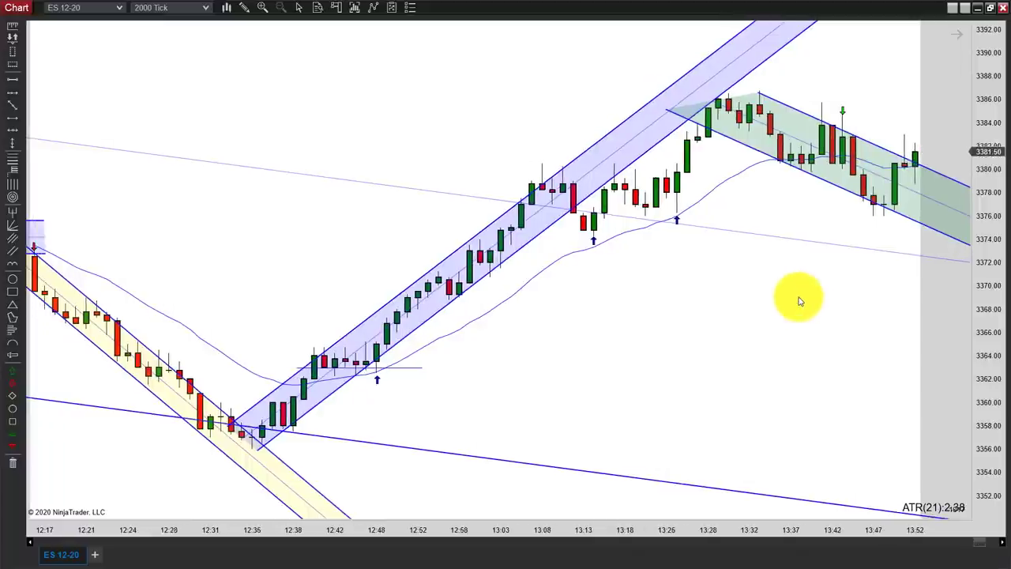
Review the whole session from the Oct 25 open through the large descending channel to the afternoon rebound past 15:00
scroll(800, 301, "down", 6)
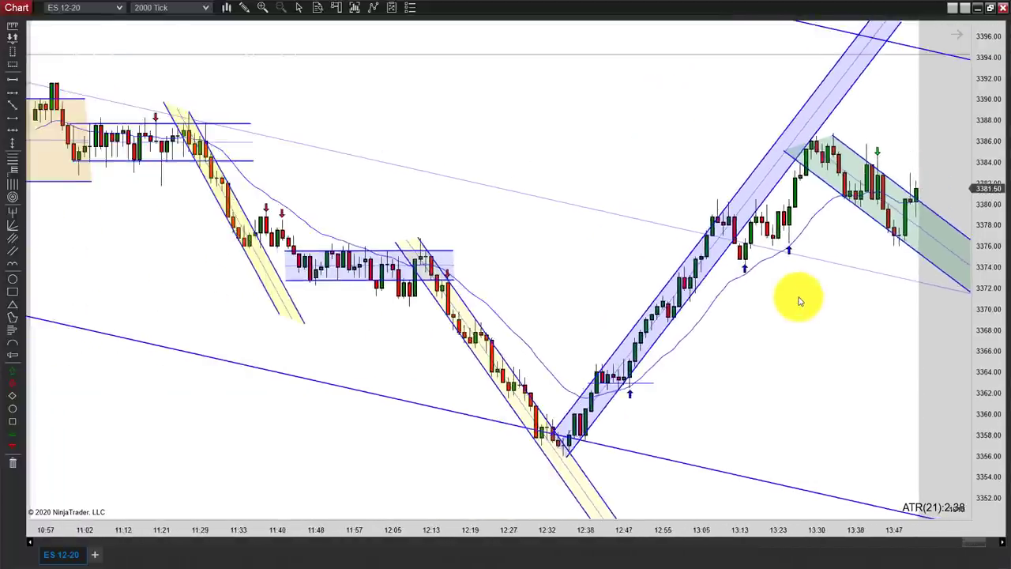
scroll(799, 301, "down", 8)
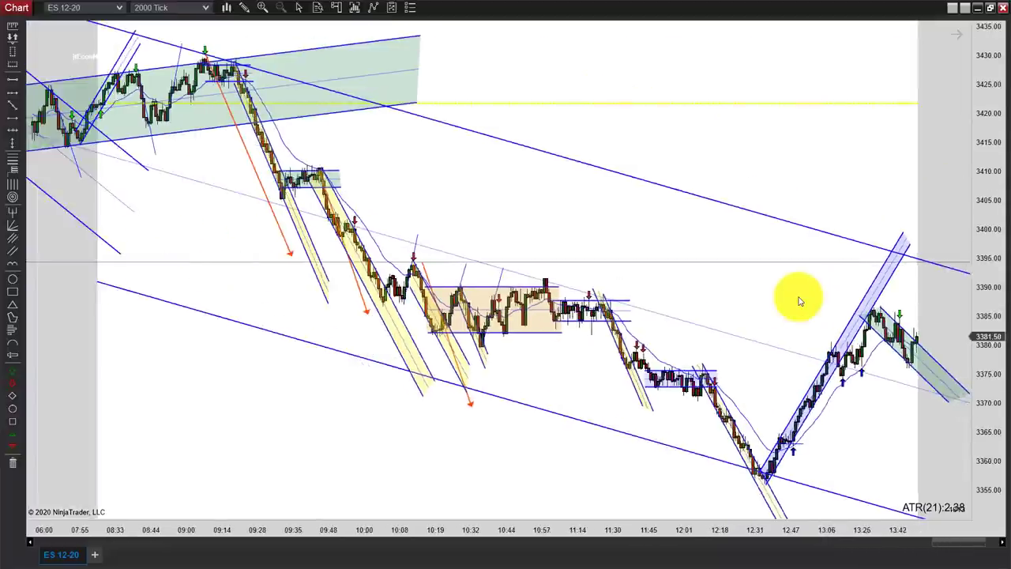
scroll(799, 301, "up", 4)
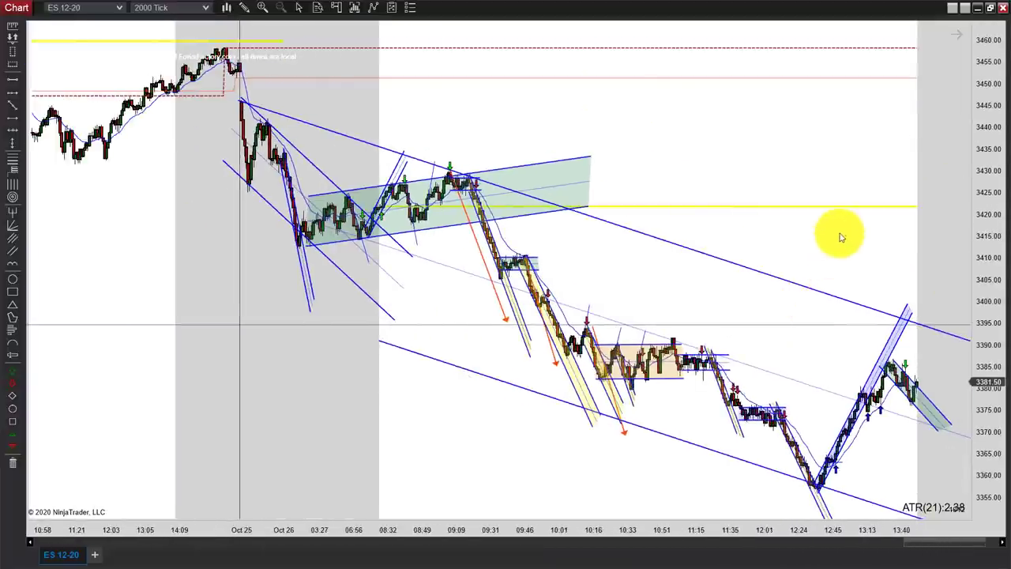
scroll(839, 232, "down", 4)
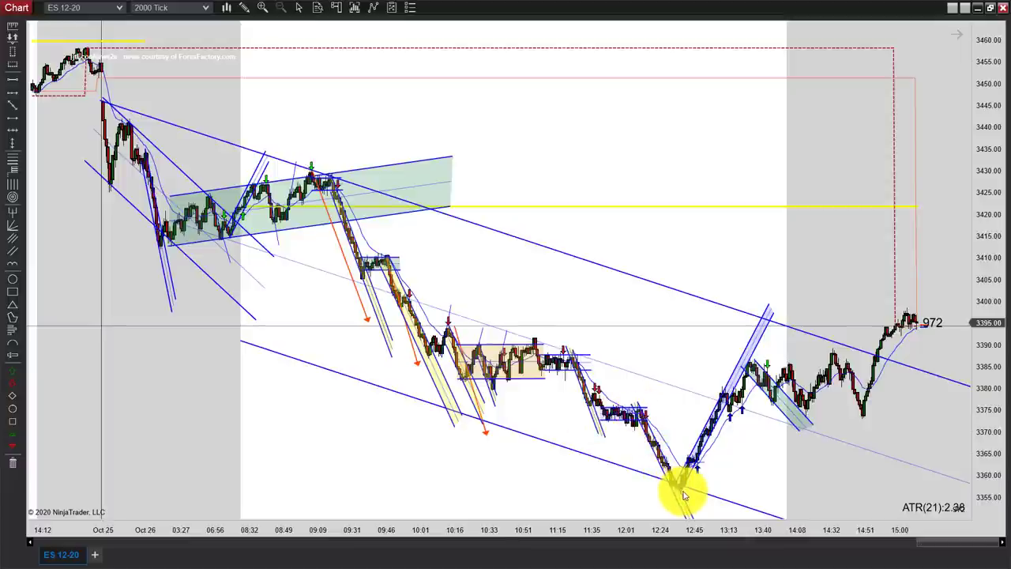
left_click_drag(609, 158, 759, 147)
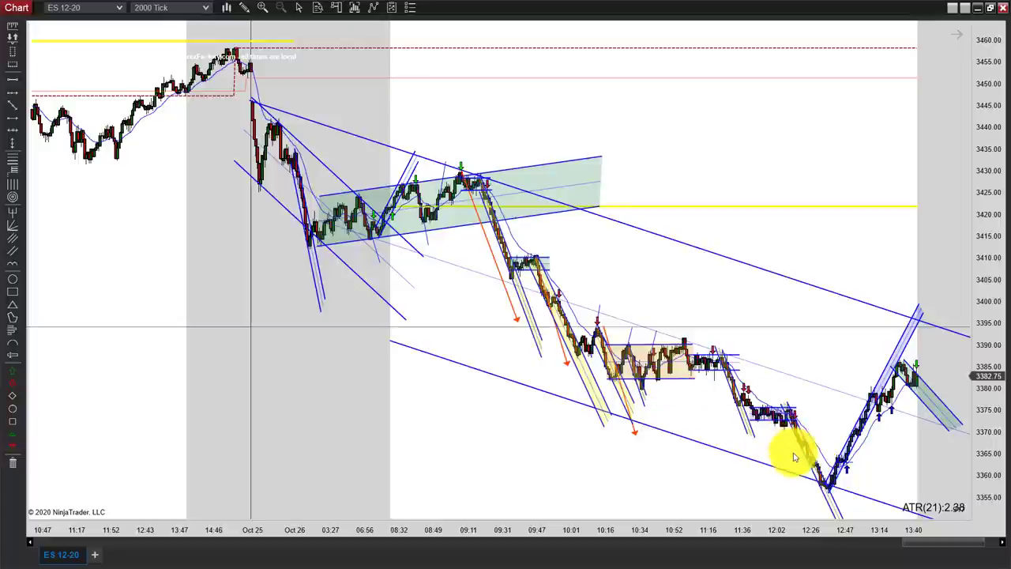
left_click_drag(707, 491, 531, 476)
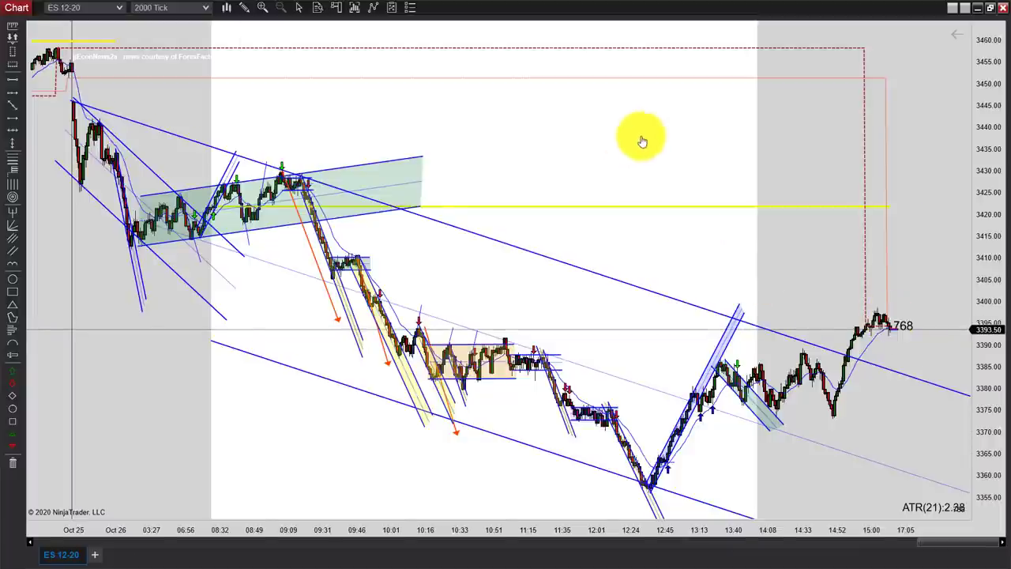
scroll(671, 142, "up", 3)
scroll(734, 140, "down", 1)
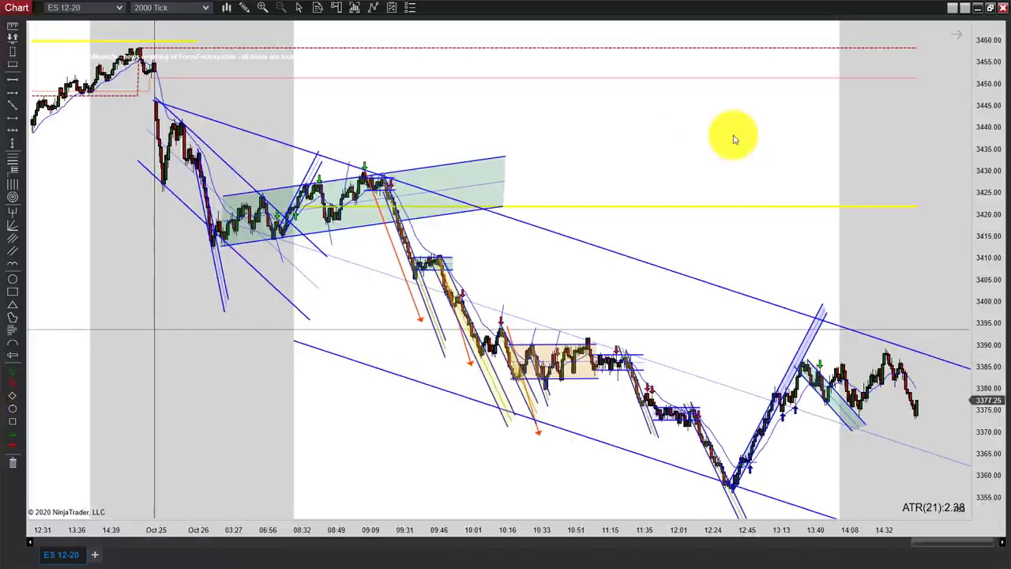
scroll(746, 142, "down", 1)
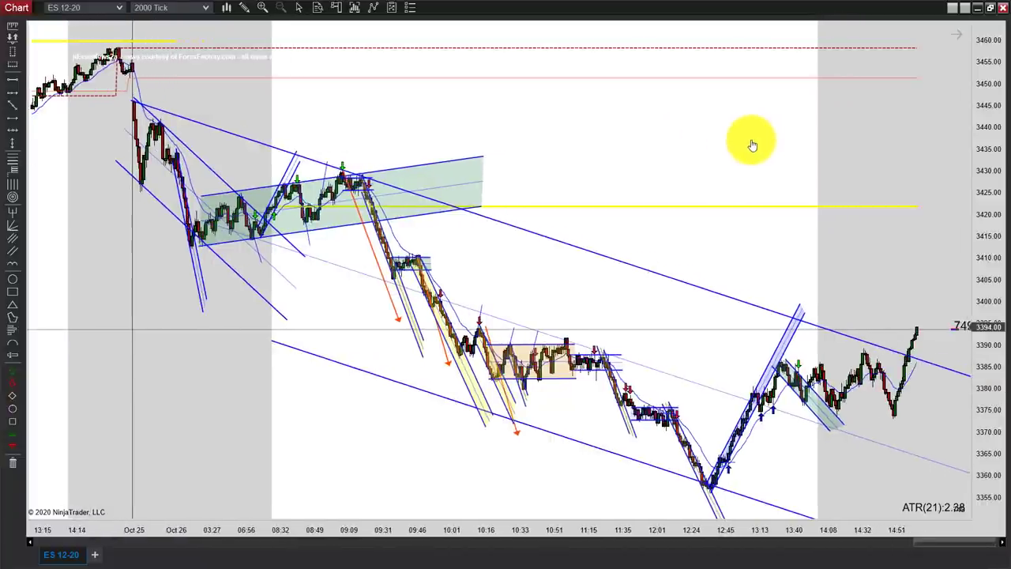